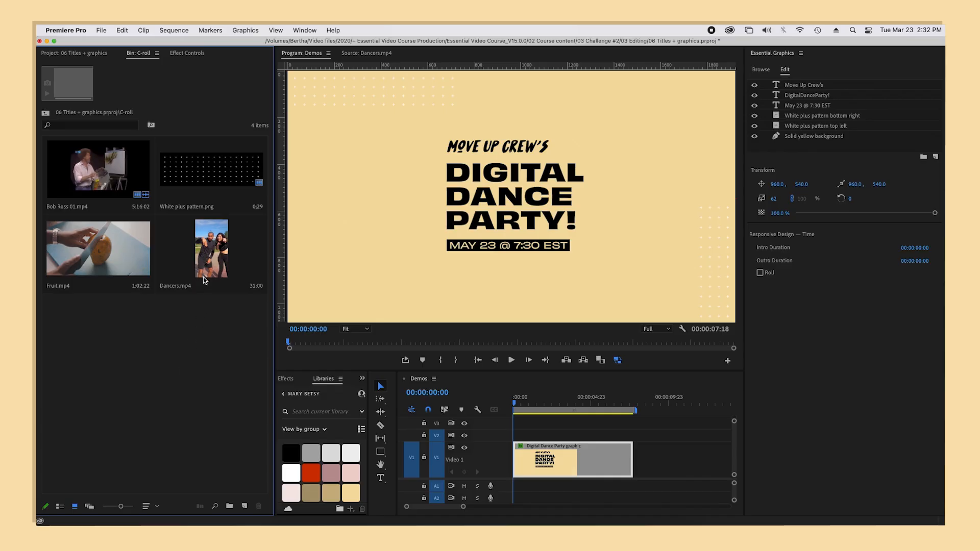
Step: Preview Dancers.mp4 from the C-roll bin and add it as the top layer of the Digital Dance Party graphic
double_click(206, 269)
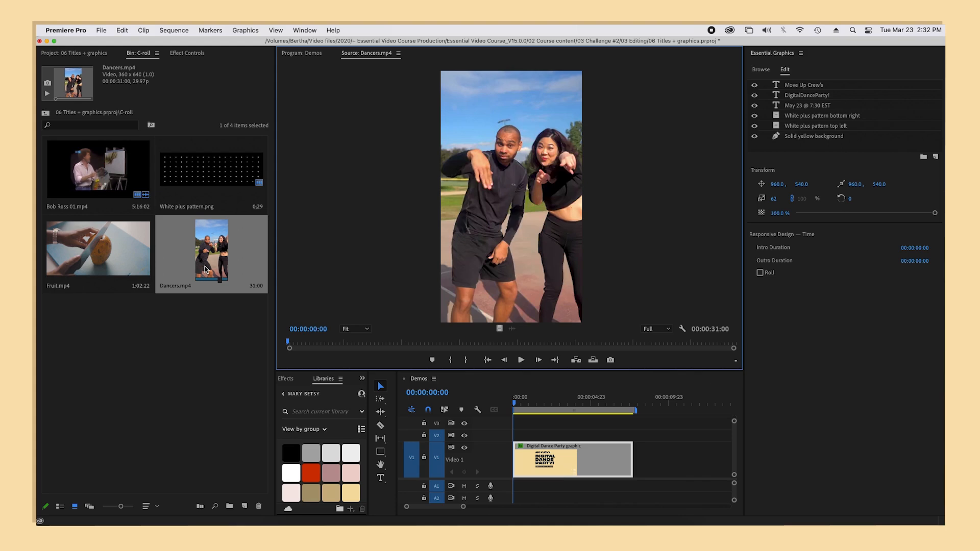
key(space)
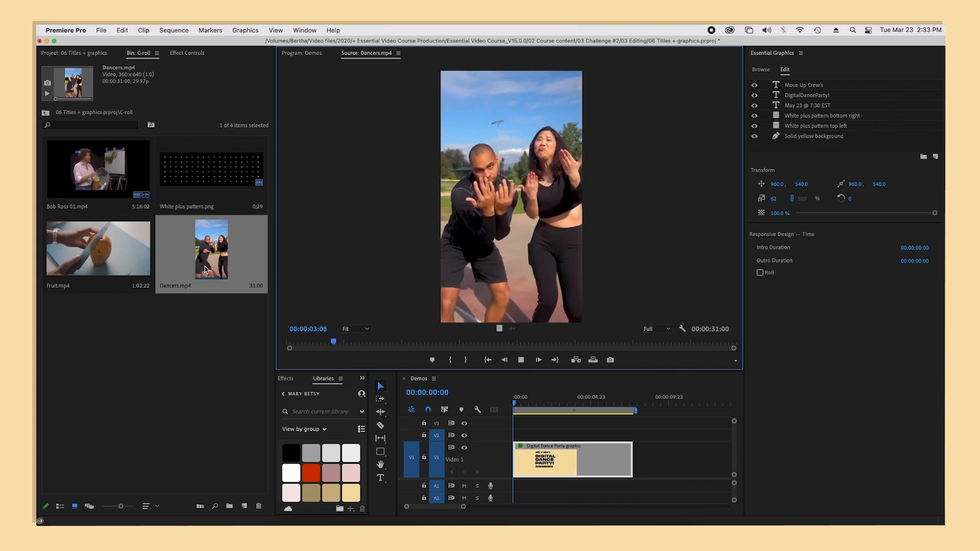
key(space)
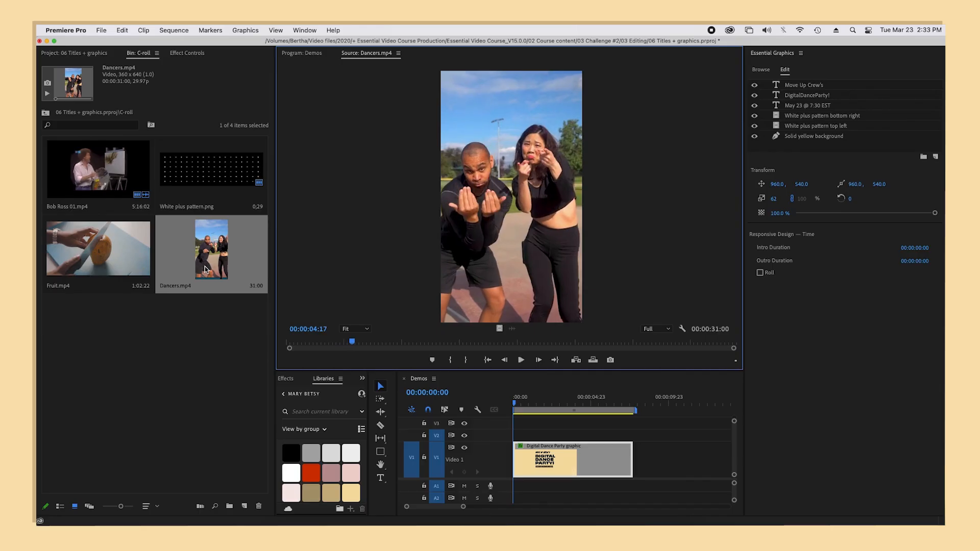
drag(206, 269, 814, 85)
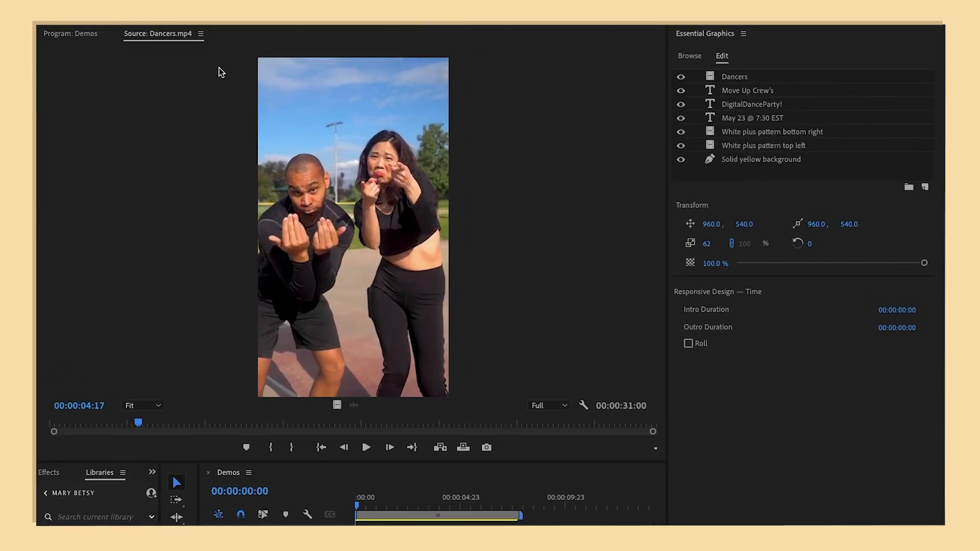
click(64, 36)
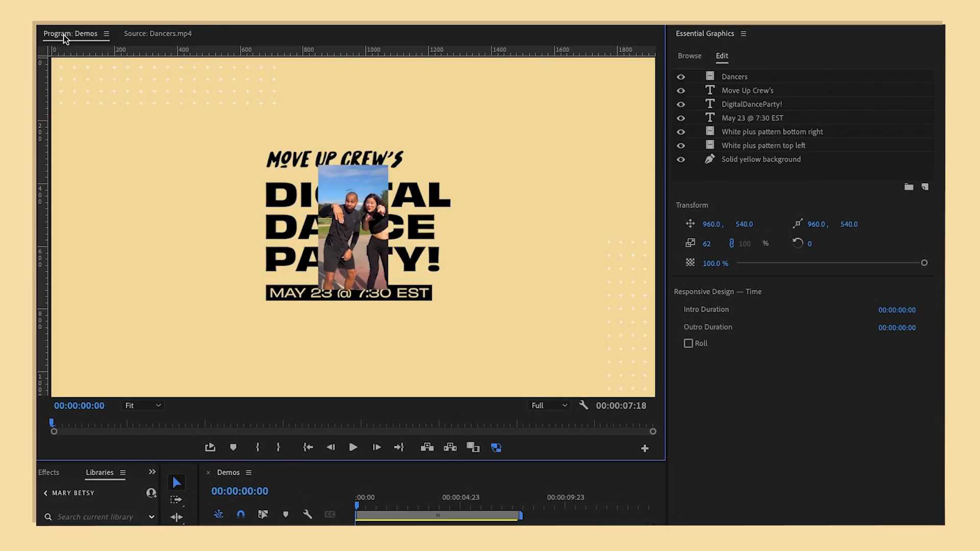
Step: Enlarge the Dancers layer to about 158% scale and move it to the left side of the title
click(348, 257)
drag(387, 228, 423, 223)
drag(378, 200, 309, 205)
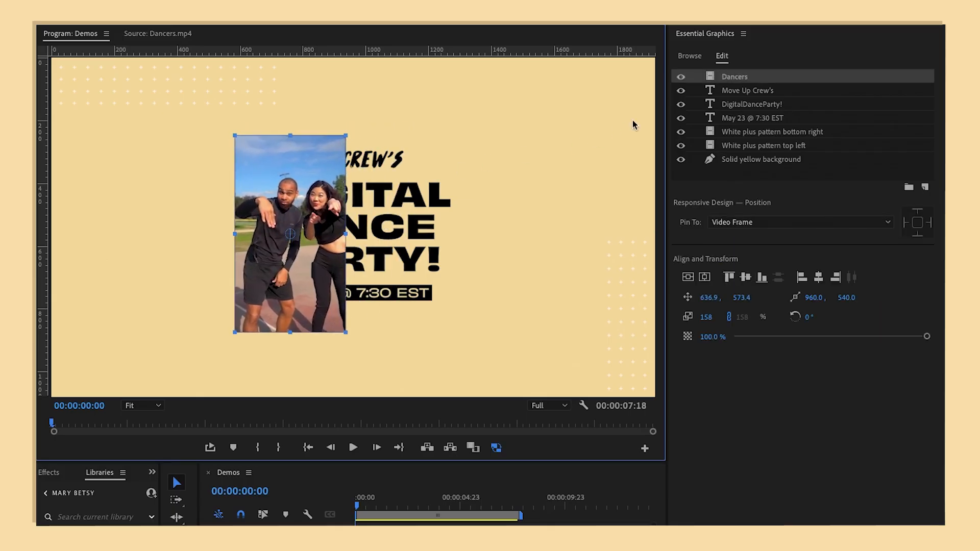
mouse_move(757, 76)
mouse_down()
mouse_move(760, 121)
mouse_move(757, 75)
mouse_up()
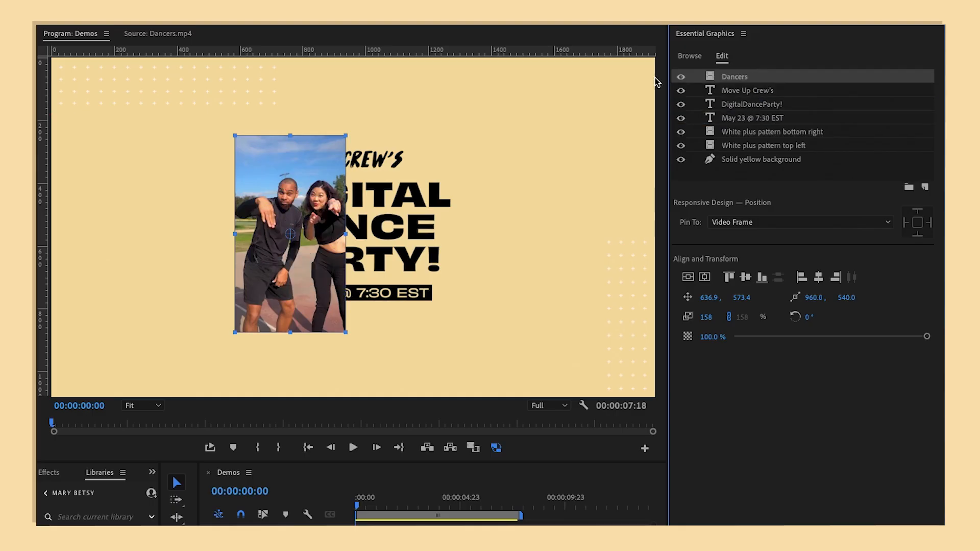
drag(286, 169, 230, 175)
Step: Move the Move Up Crew's, DigitalDanceParty! and May 23 @ 7:30 EST text layers together to the right, clear of the Dancers clip
click(842, 91)
shift+click(825, 104)
shift+click(819, 117)
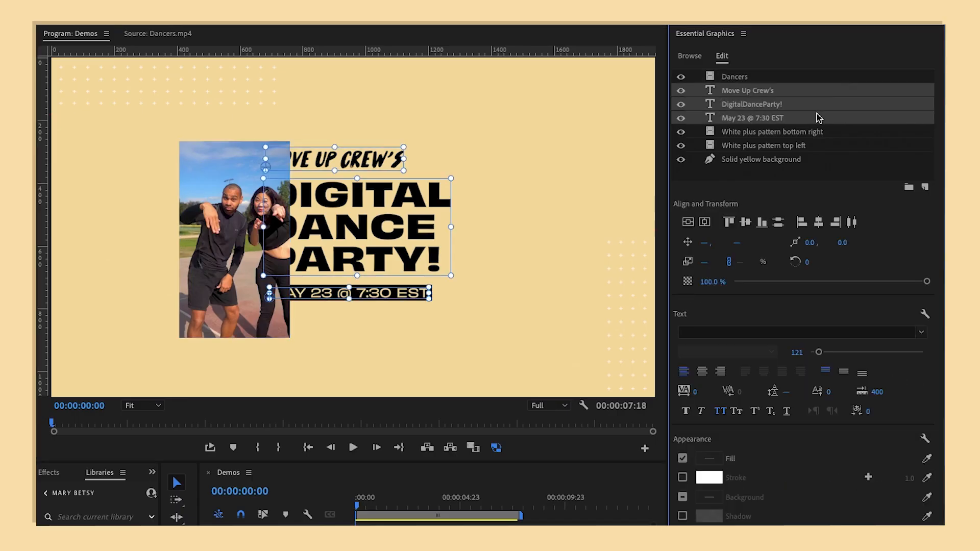
drag(411, 245, 498, 252)
Step: Play the graphic from the start of the Demos sequence to check the Dancers clip moving beside the title
click(360, 501)
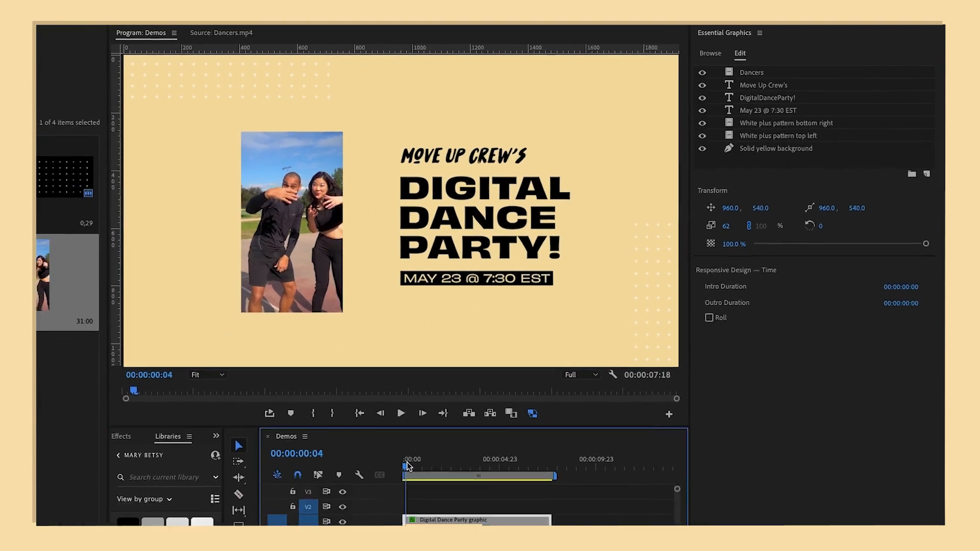
key(space)
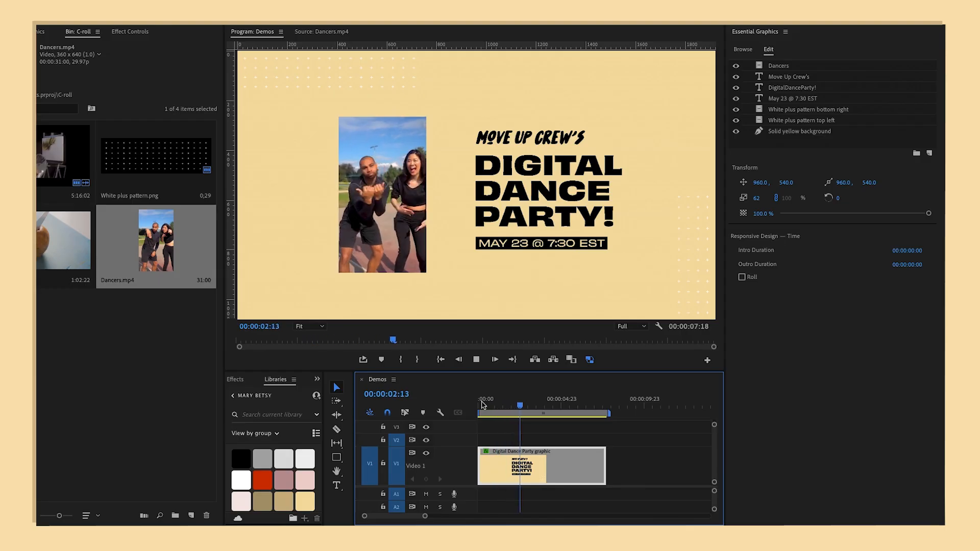
key(space)
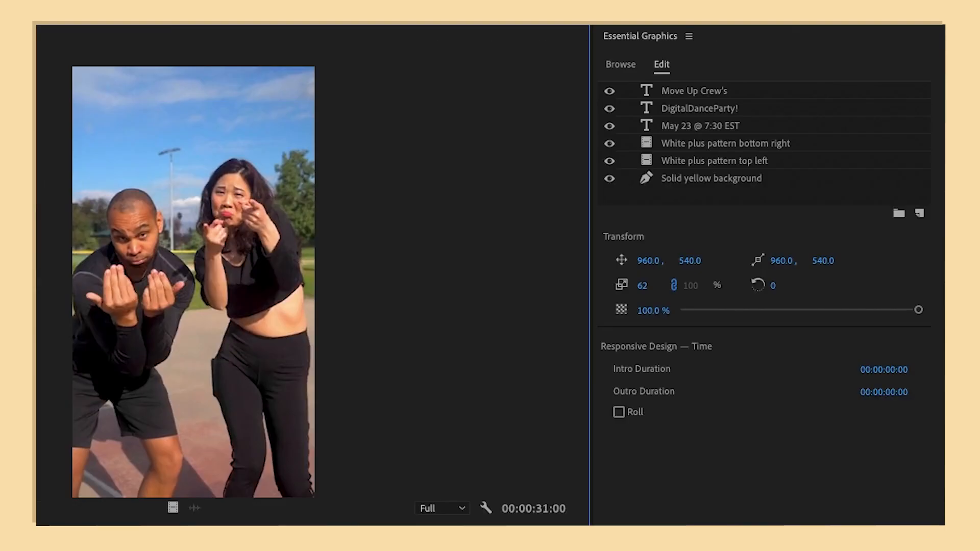
drag(418, 115, 710, 89)
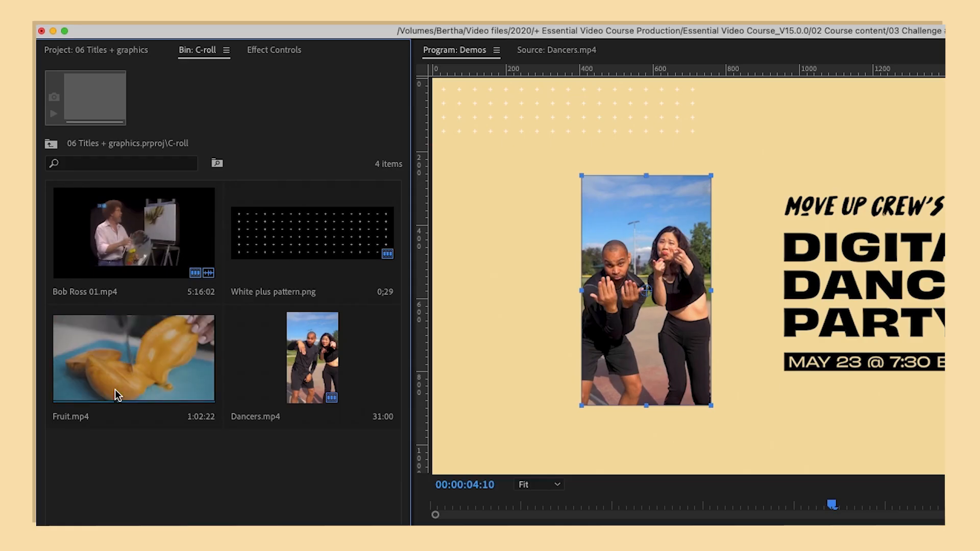
Step: Mark a shorter range of Fruit.mp4 starting at a new In point and add the clip as the graphic's top layer
key(i)
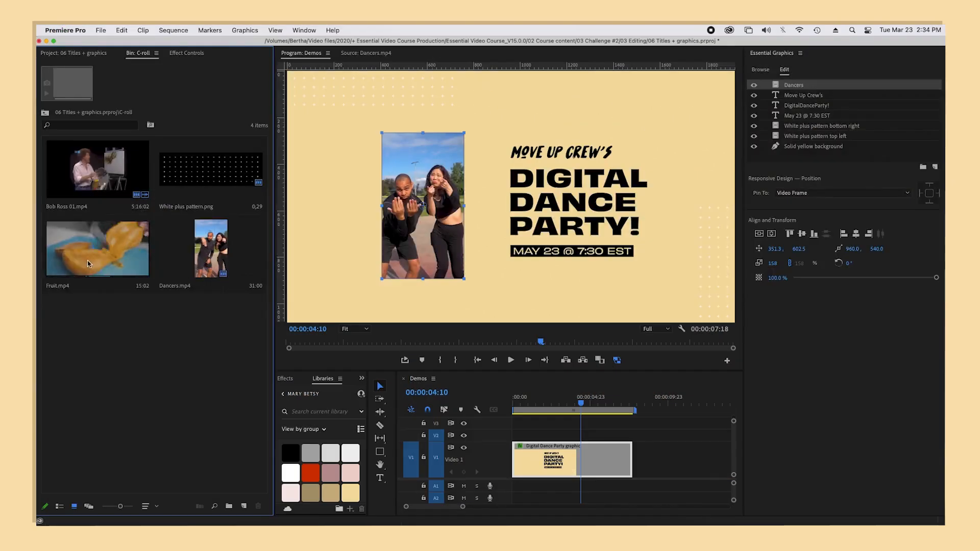
drag(87, 260, 864, 84)
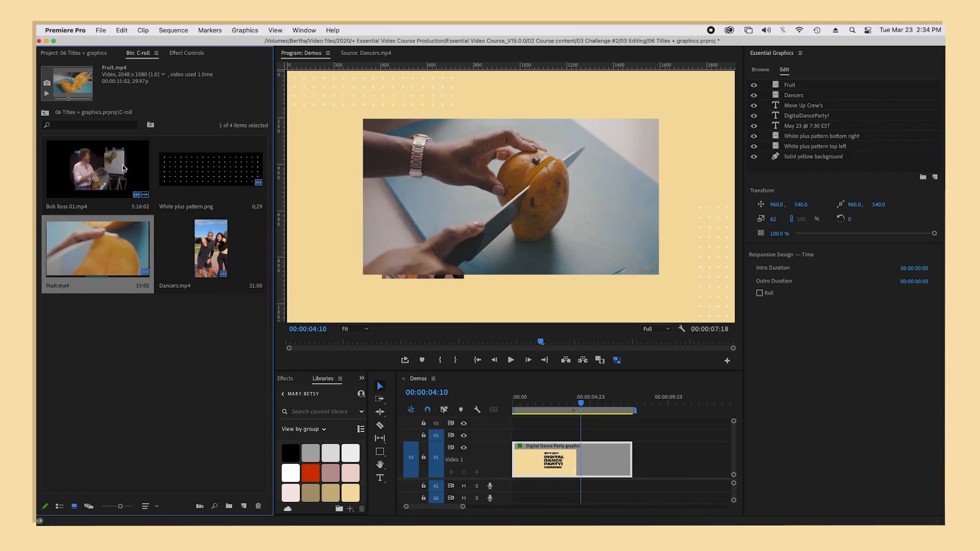
Step: Make a subclip from the marked range of Fruit.mp4 and name it Fruit subclip
click(145, 31)
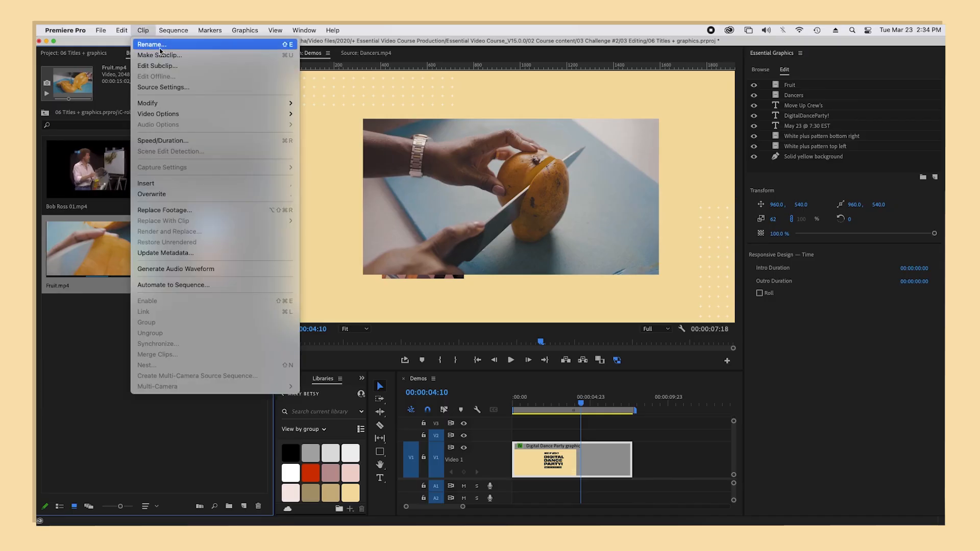
click(203, 59)
text(Fruit subclip)
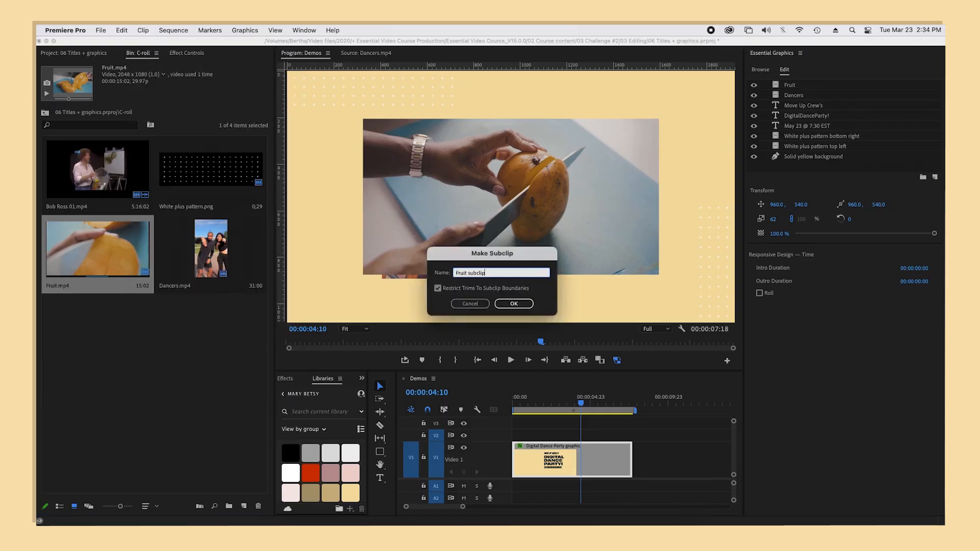
key(Return)
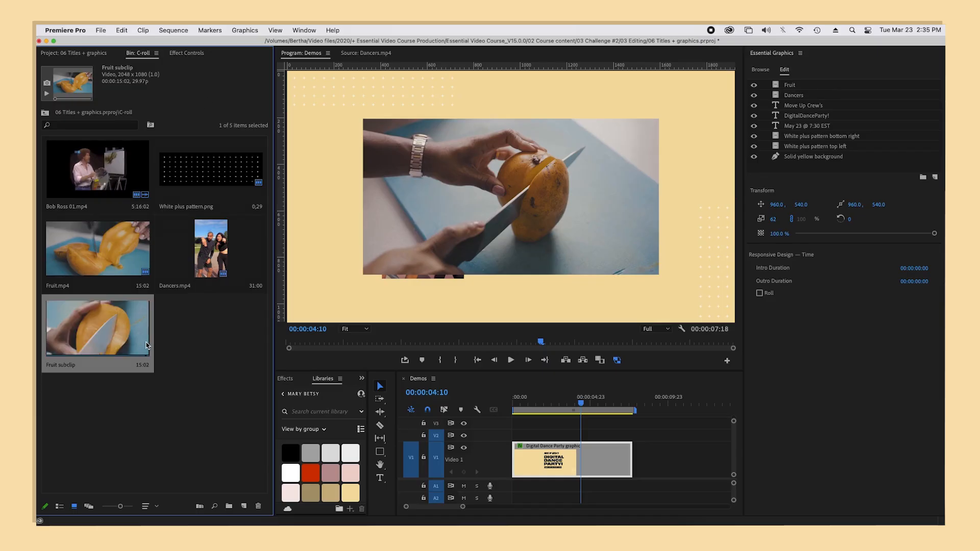
Step: Try the Fruit subclip as the graphic's top layer, then undo the added fruit layers
drag(146, 345, 852, 85)
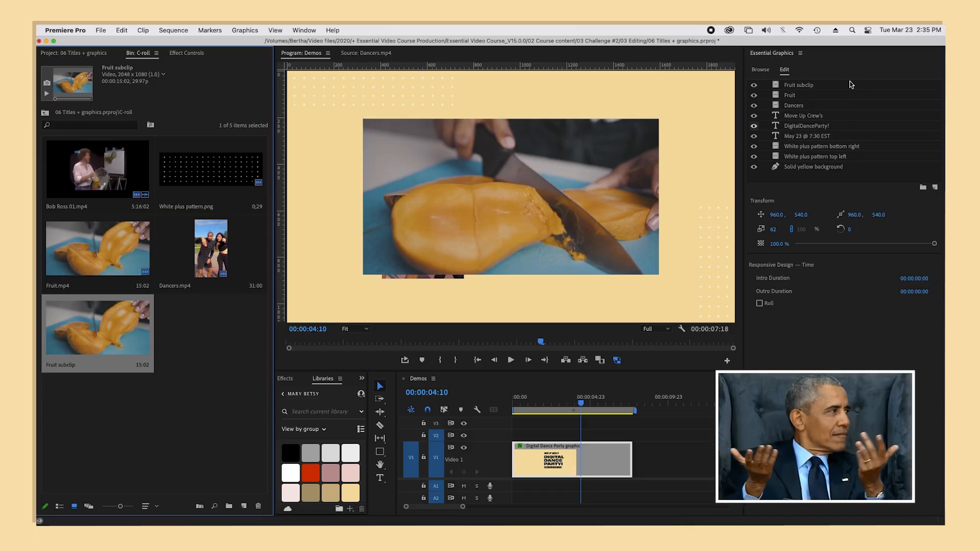
key(super+z)
key(super+z)
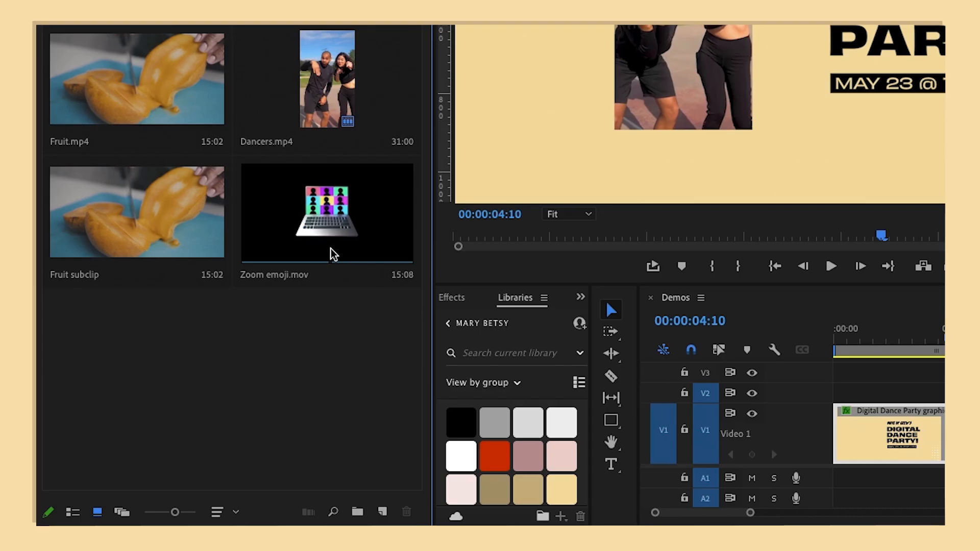
Step: Add Zoom emoji.mov as the graphic's top layer, scaled to about 35% and tilted about 6°, just right of the Move Up Crew's text
click(392, 253)
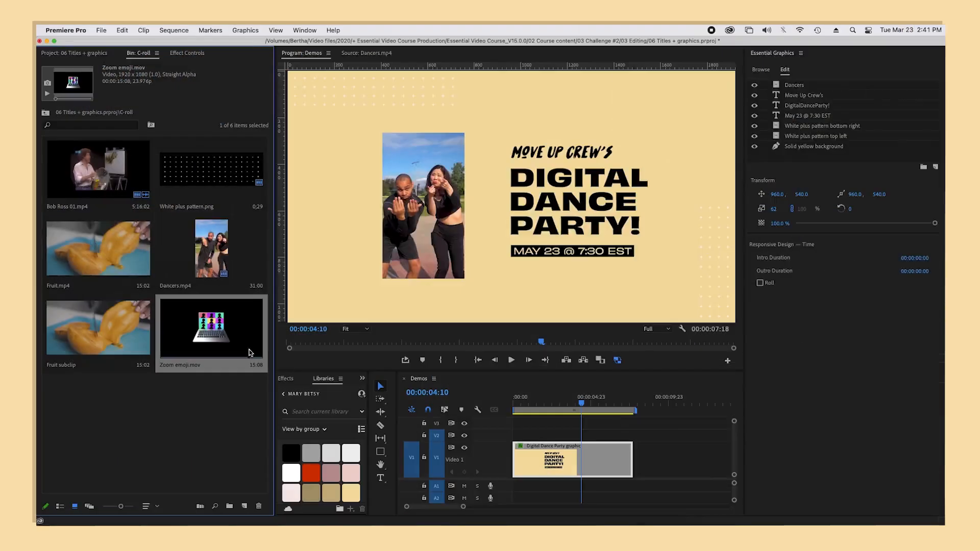
drag(250, 352, 847, 85)
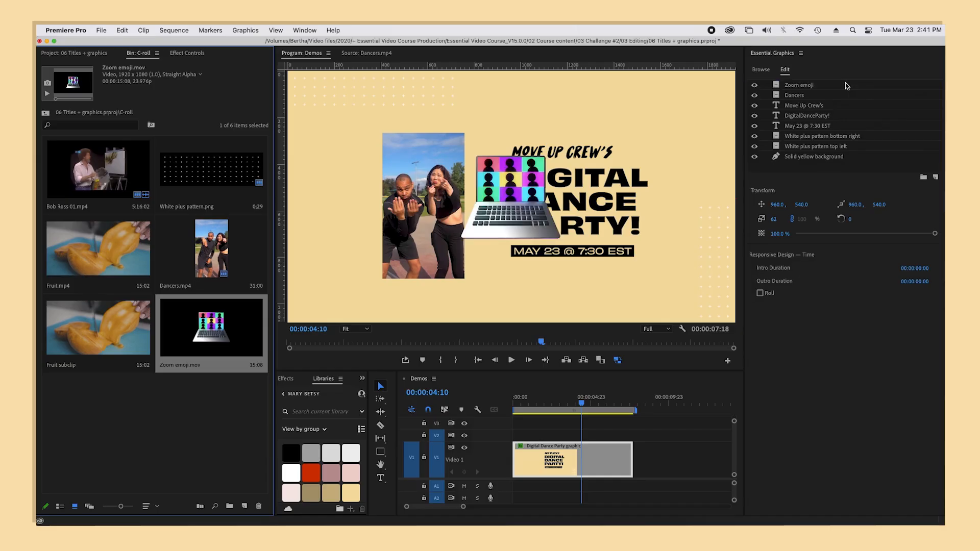
click(846, 86)
drag(651, 118, 575, 168)
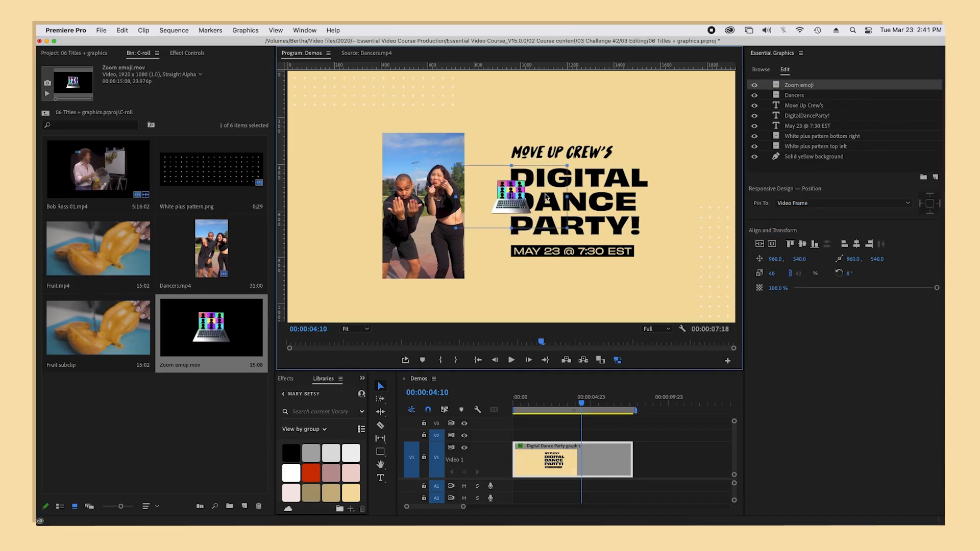
drag(540, 203, 653, 162)
Step: Play the sequence from near its start to check the Zoom emoji animation together with the Dancers clip
click(517, 403)
key(space)
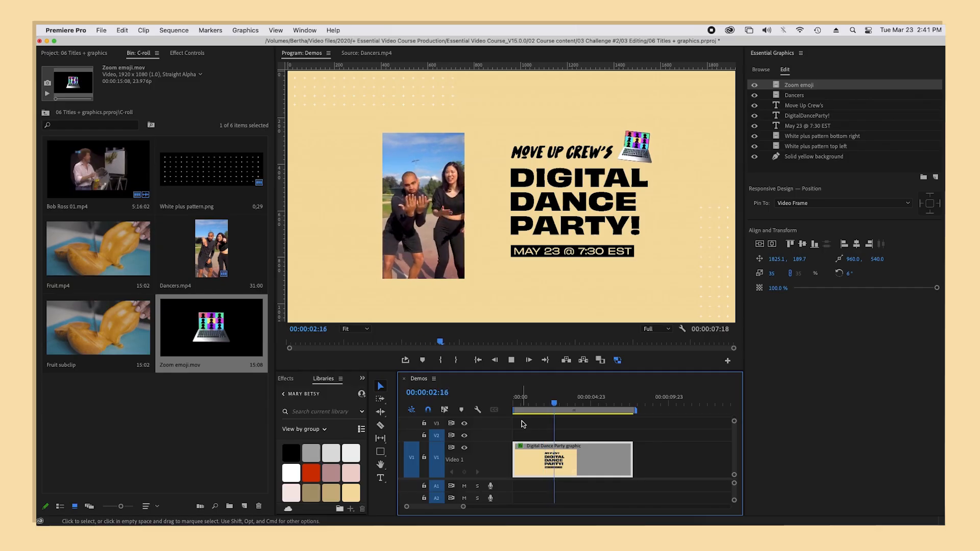
key(space)
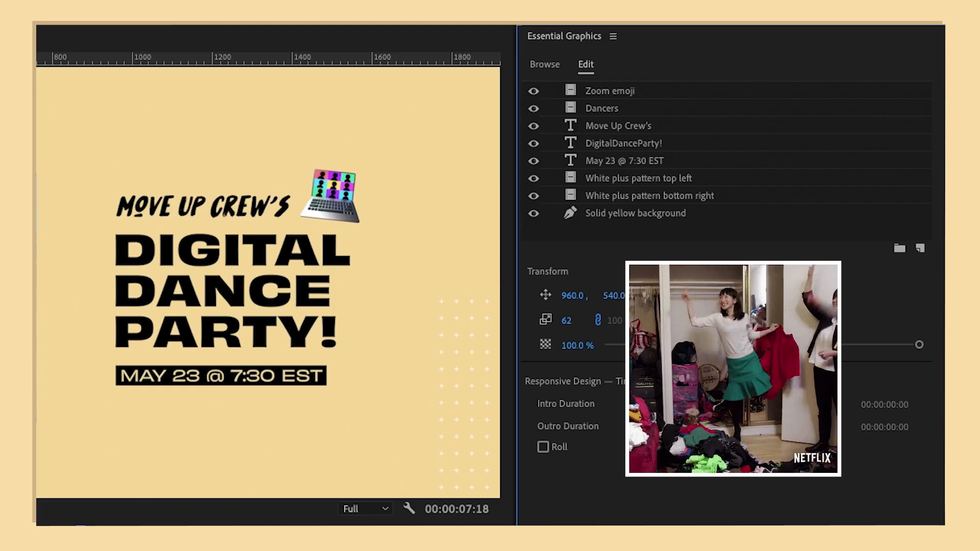
Step: Group the two white plus pattern layers with the solid yellow background layer and name the group Background
click(761, 184)
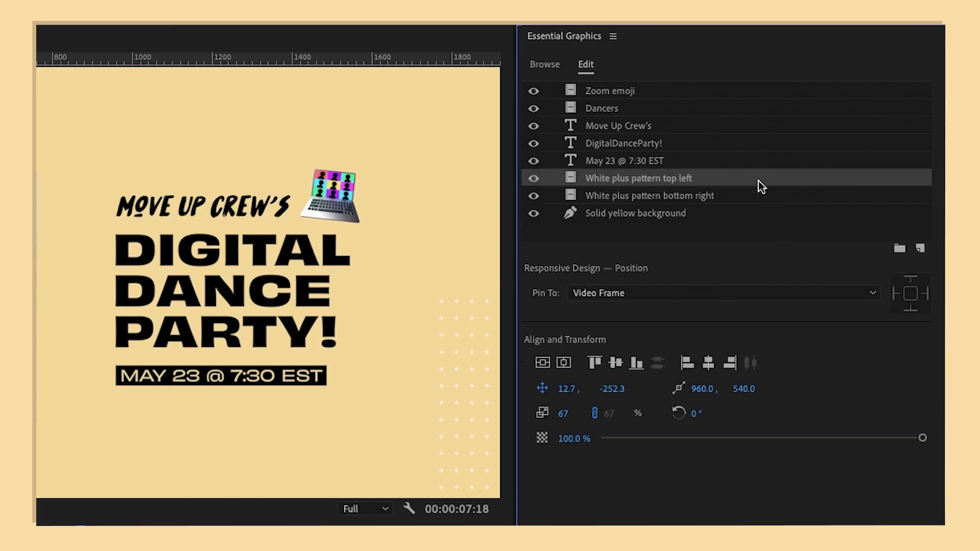
shift+click(756, 214)
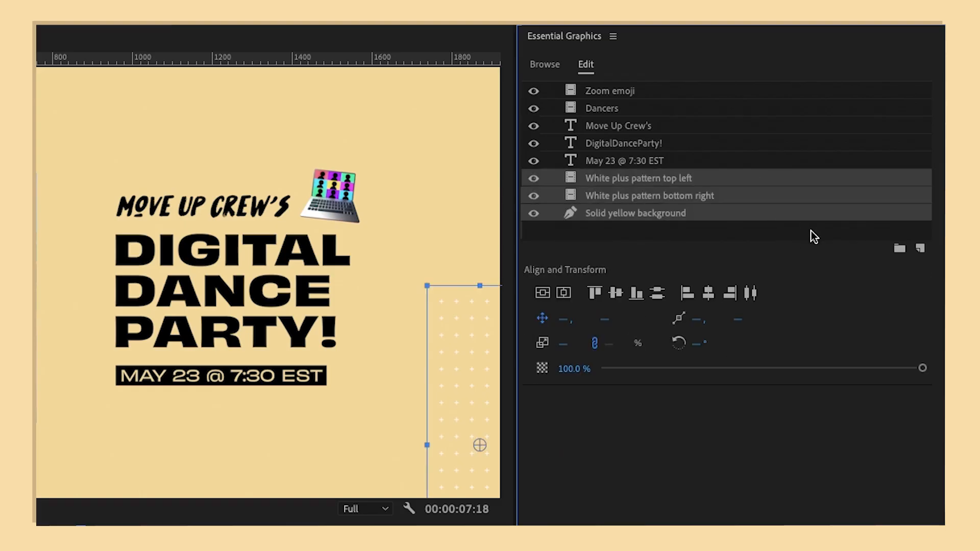
click(894, 250)
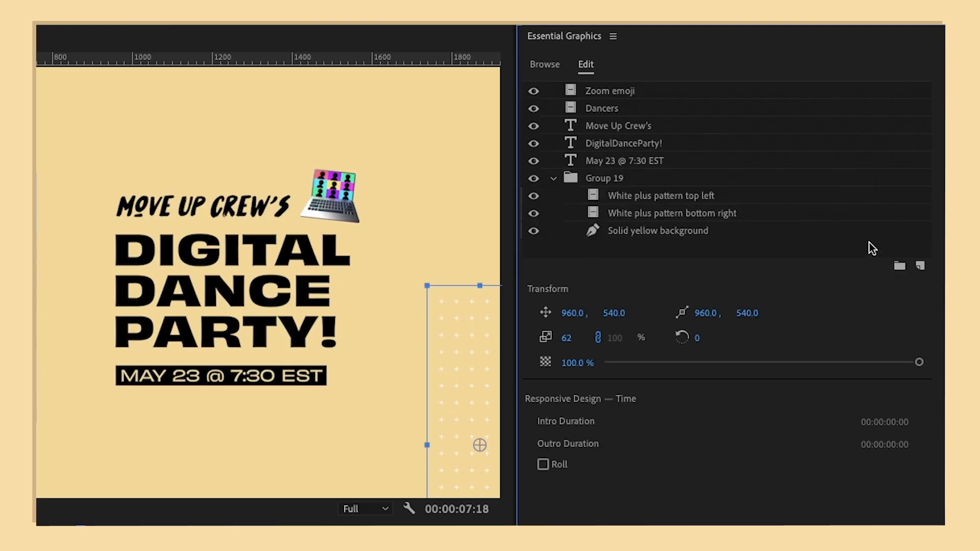
double_click(624, 177)
text(Background)
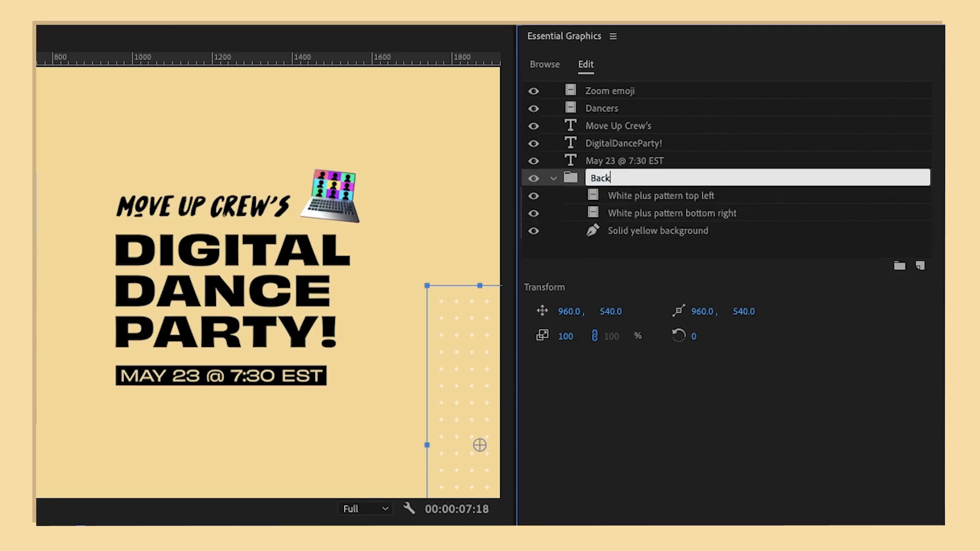
key(Return)
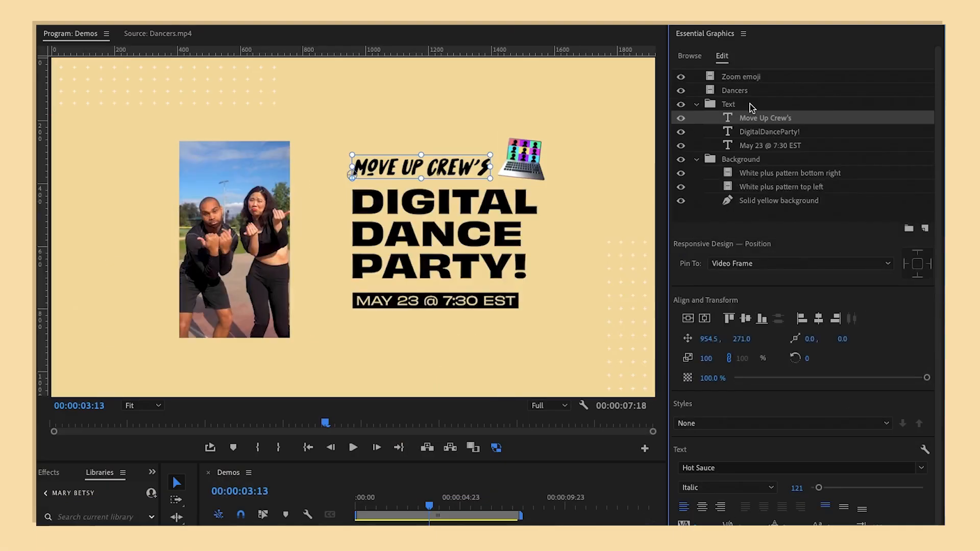
Step: Try to enlarge the whole Text group at once using its bounding box over the graphic
click(751, 108)
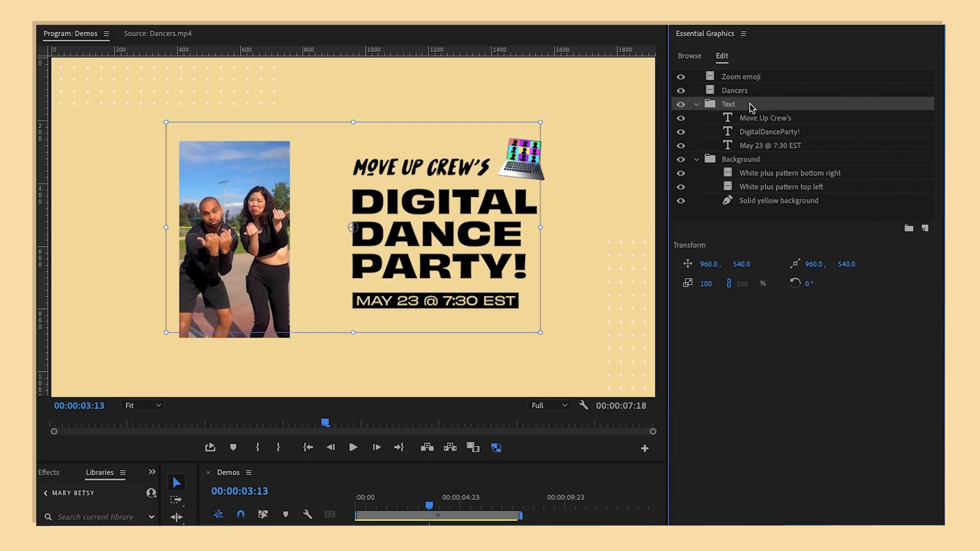
drag(542, 228, 593, 227)
drag(533, 227, 600, 228)
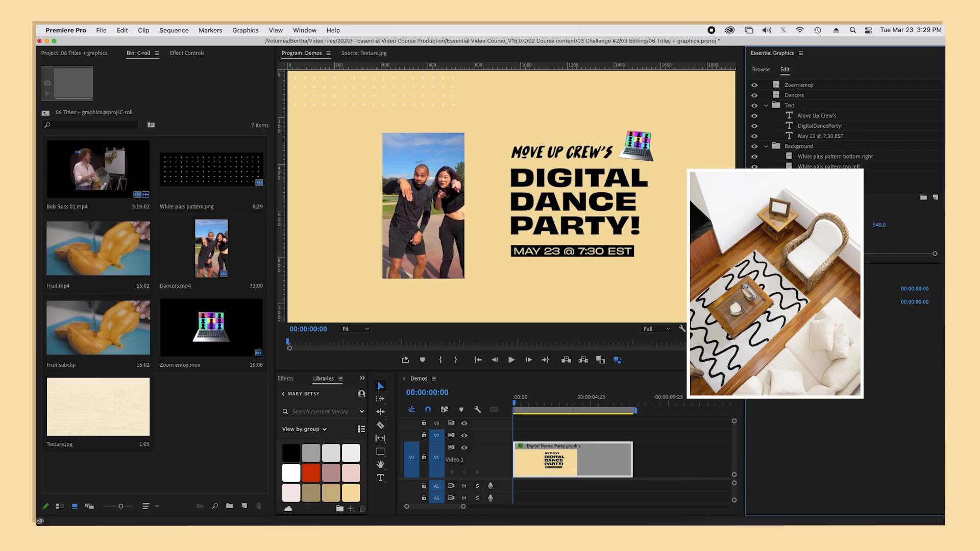
Step: Draw a closed, curved blob shape over the title text with the Pen tool and fill it with white sampled from the library swatches
click(381, 451)
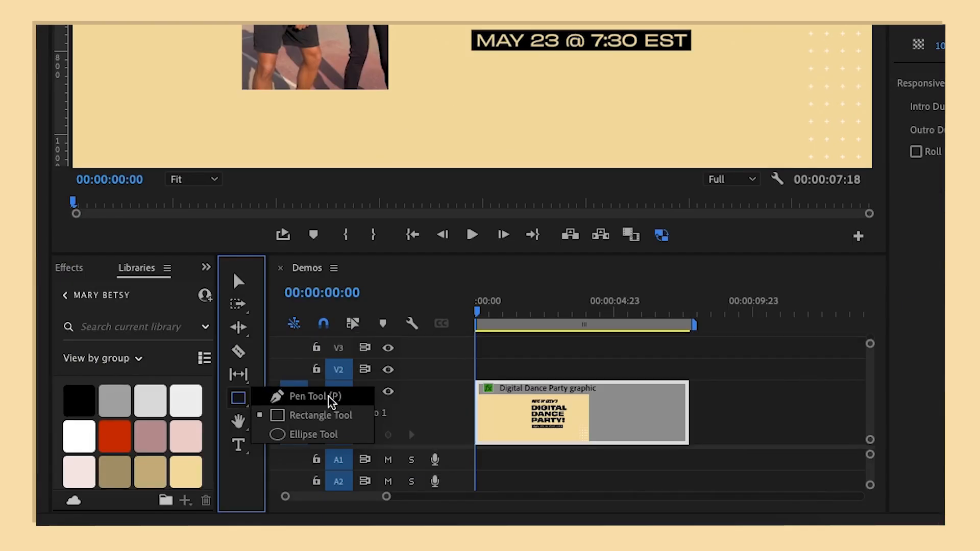
click(357, 397)
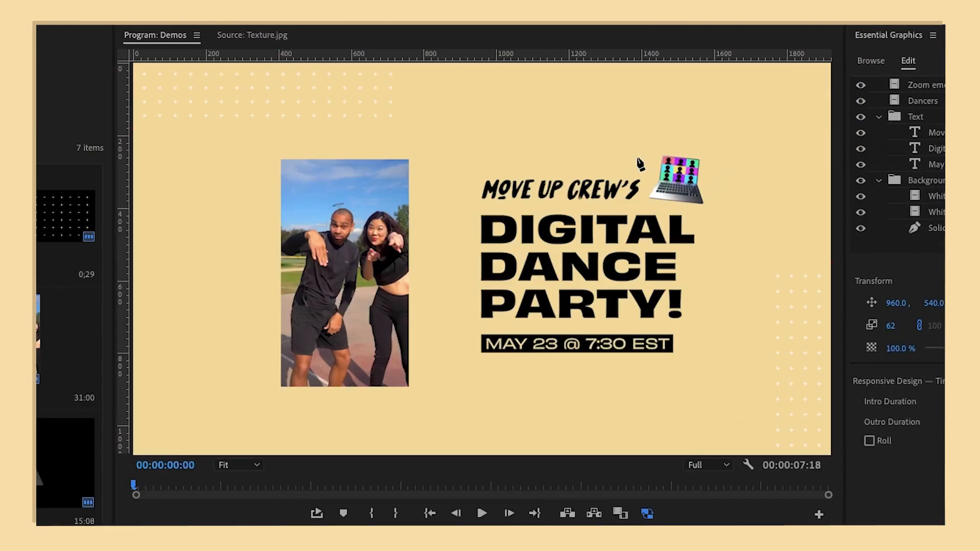
click(637, 160)
drag(464, 215, 439, 324)
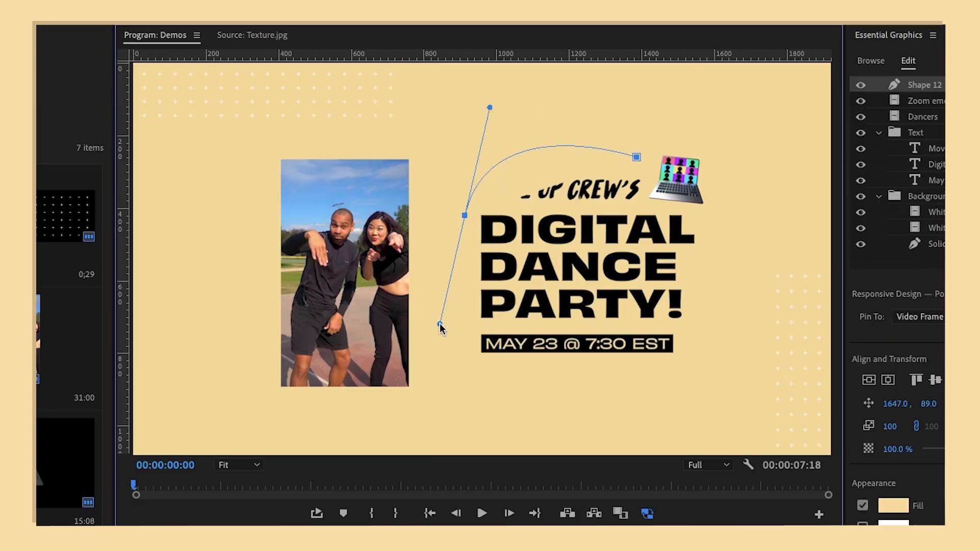
drag(566, 374, 589, 431)
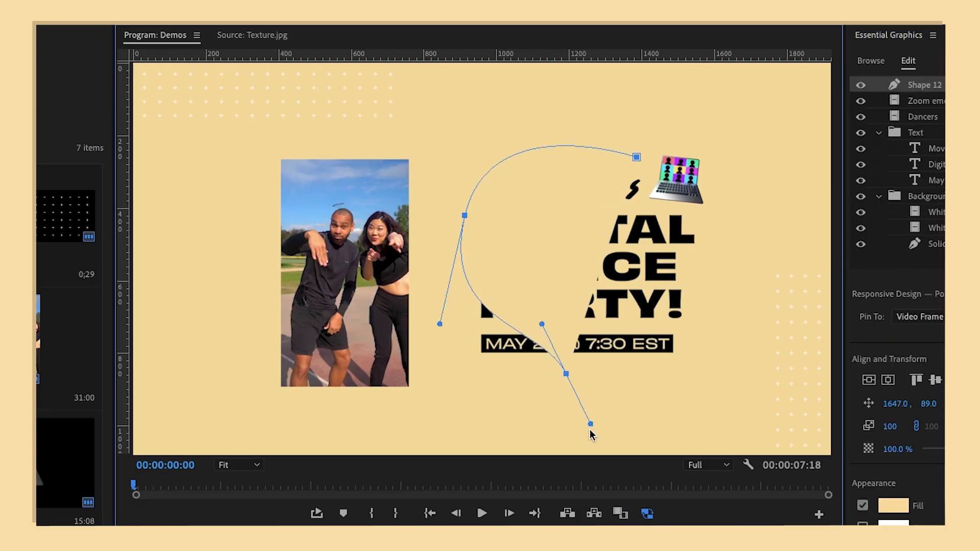
click(729, 348)
drag(729, 349, 720, 276)
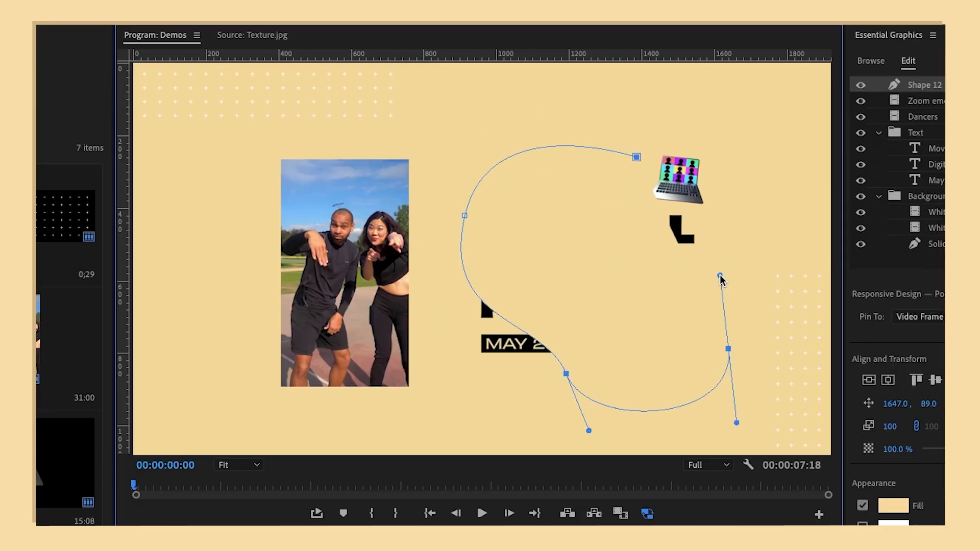
mouse_move(637, 158)
mouse_down()
mouse_move(622, 127)
mouse_move(643, 90)
mouse_move(652, 154)
mouse_up()
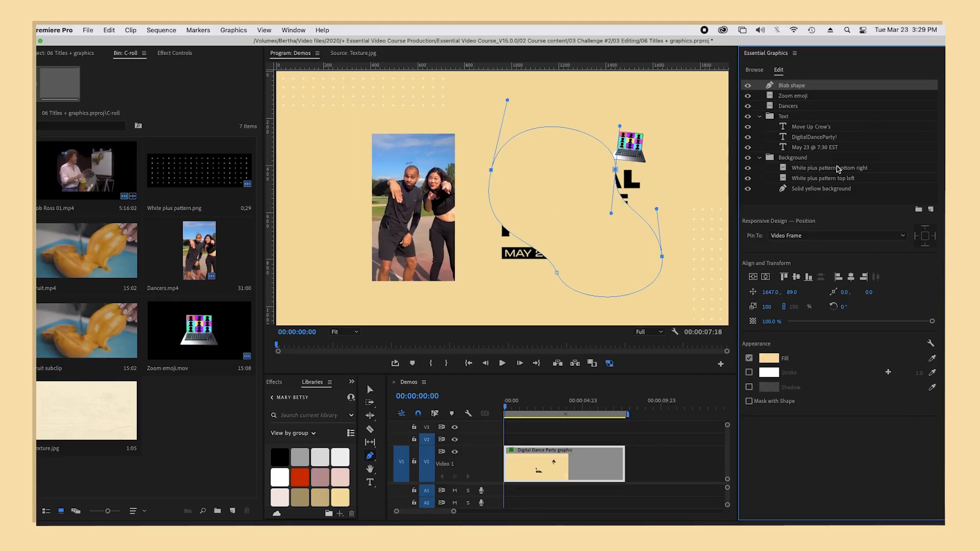
click(932, 359)
click(285, 474)
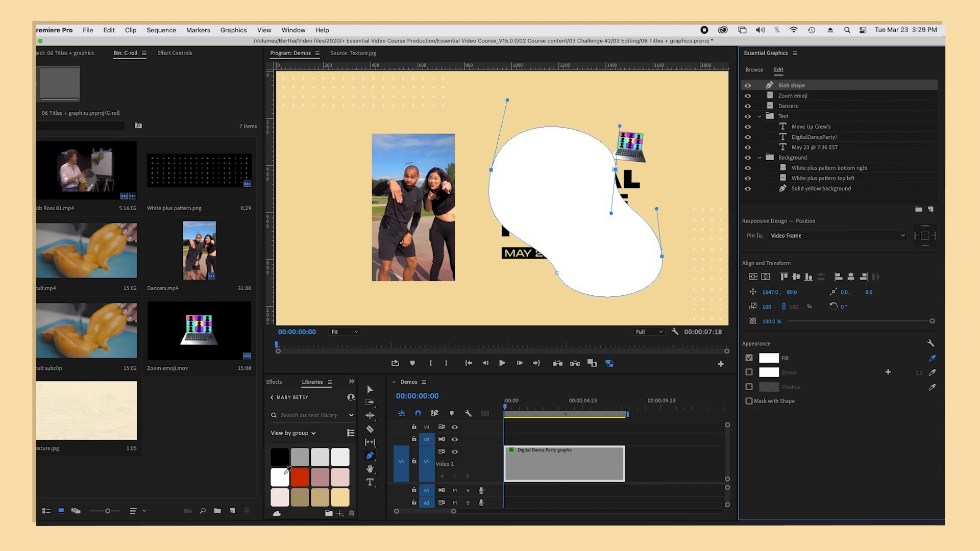
Step: Move the Blob shape beneath the titles in the Text group and add Texture.jpg to the group directly below the blob
drag(821, 85, 813, 154)
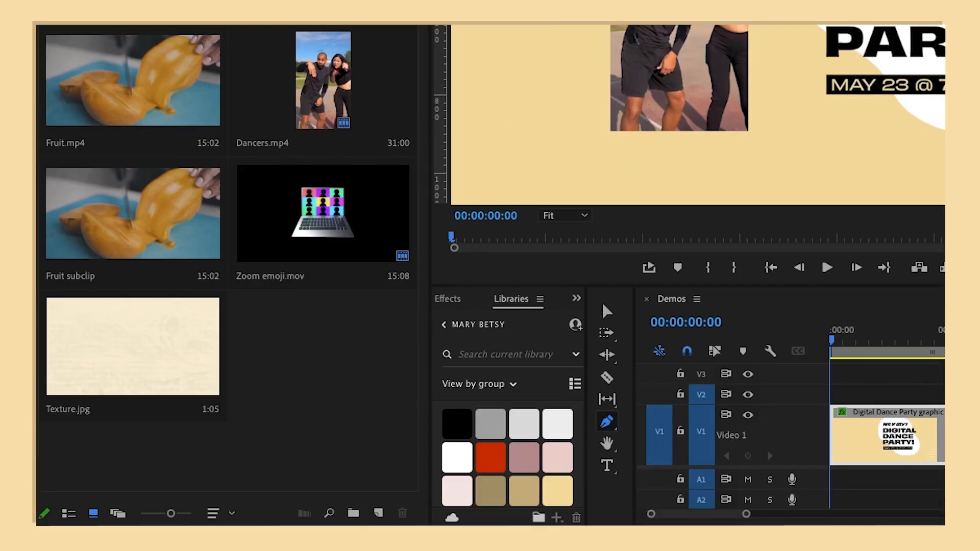
click(165, 360)
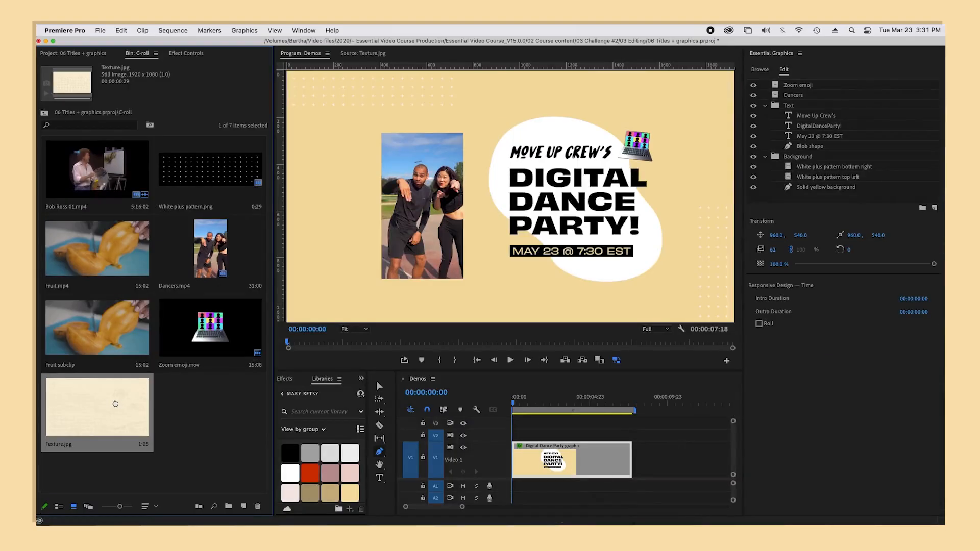
drag(819, 162, 833, 108)
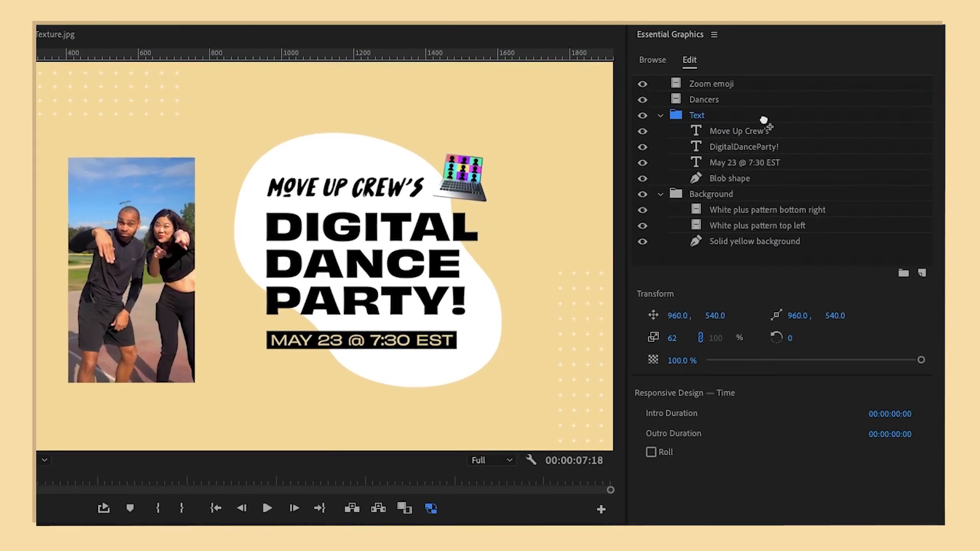
drag(763, 120, 746, 132)
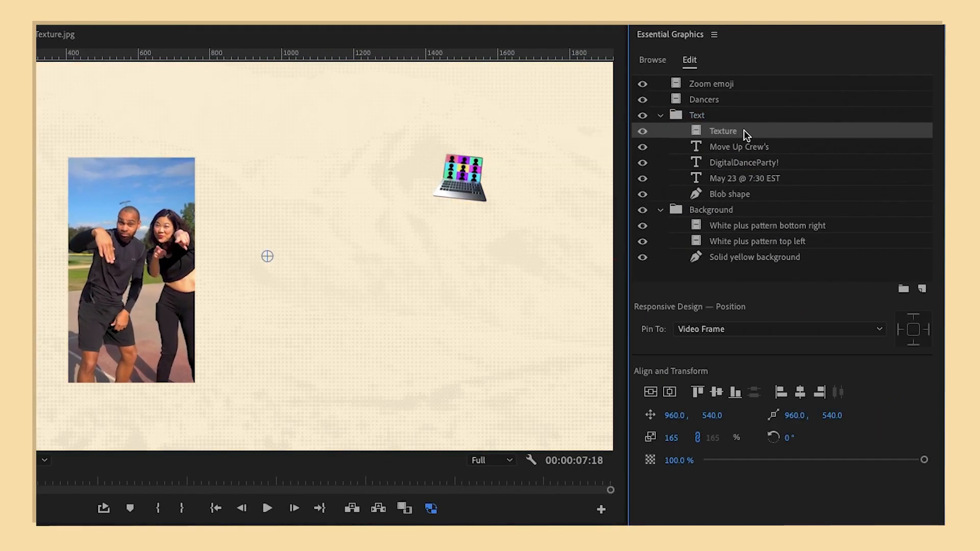
drag(744, 131, 745, 199)
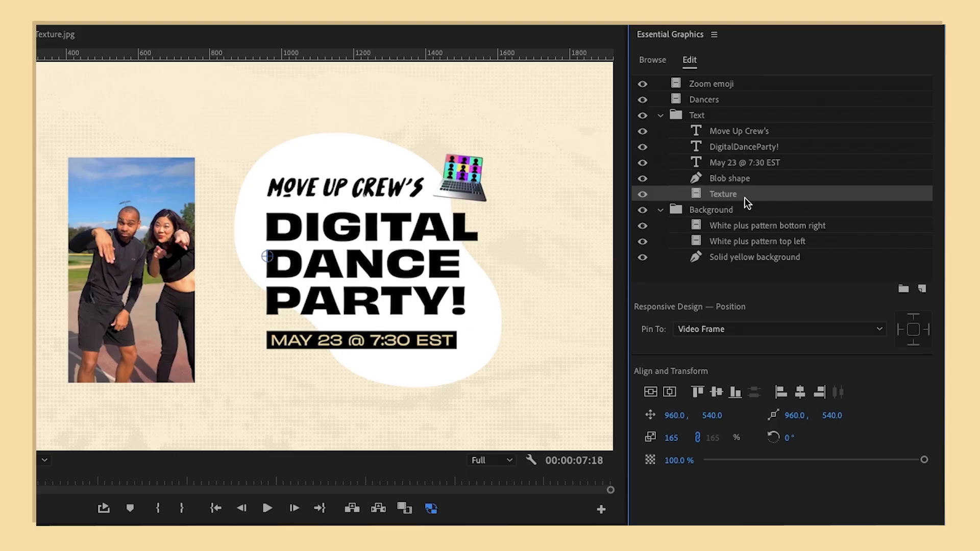
Step: Turn on Mask with Shape for the Blob shape so it clips the Texture layer
click(774, 177)
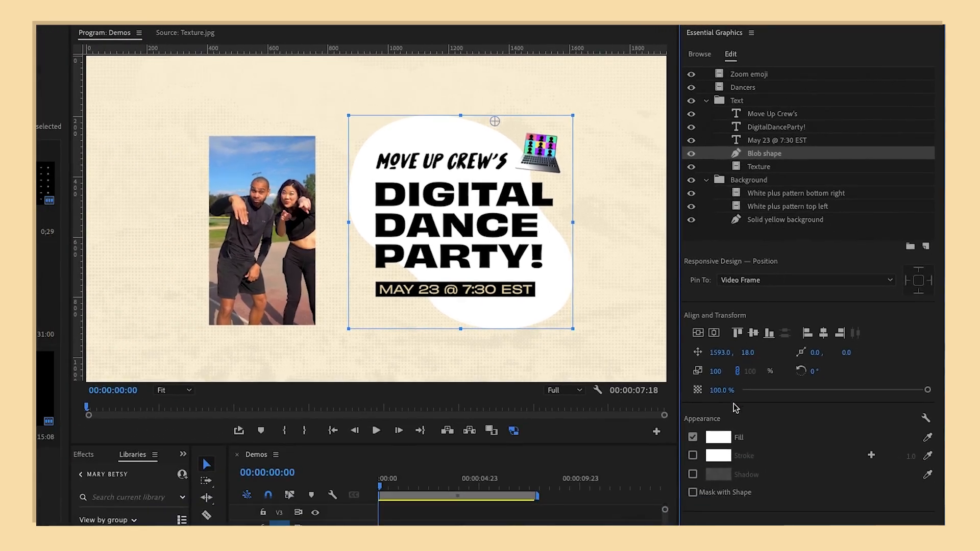
click(693, 492)
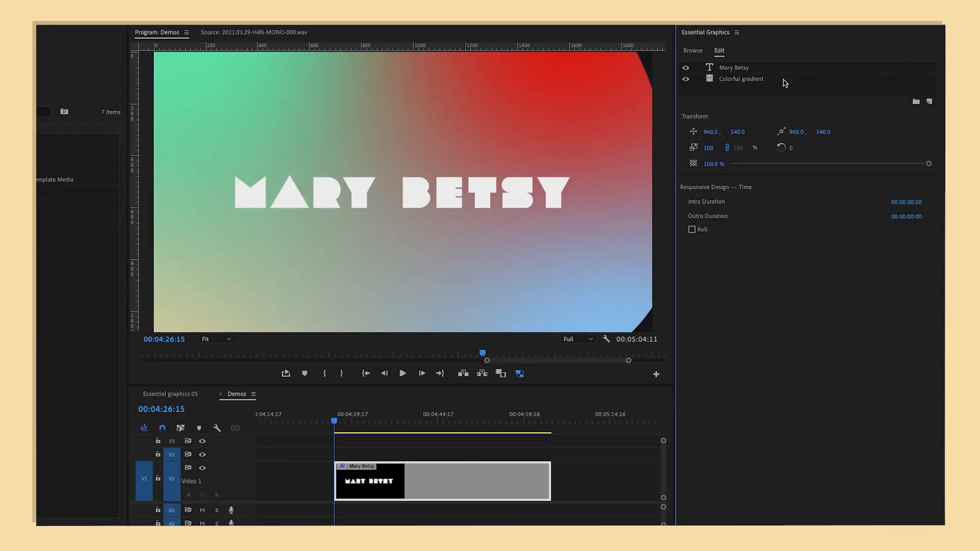
Step: Mask the Colorful gradient with the name text layer above it using Mask with Text
click(782, 70)
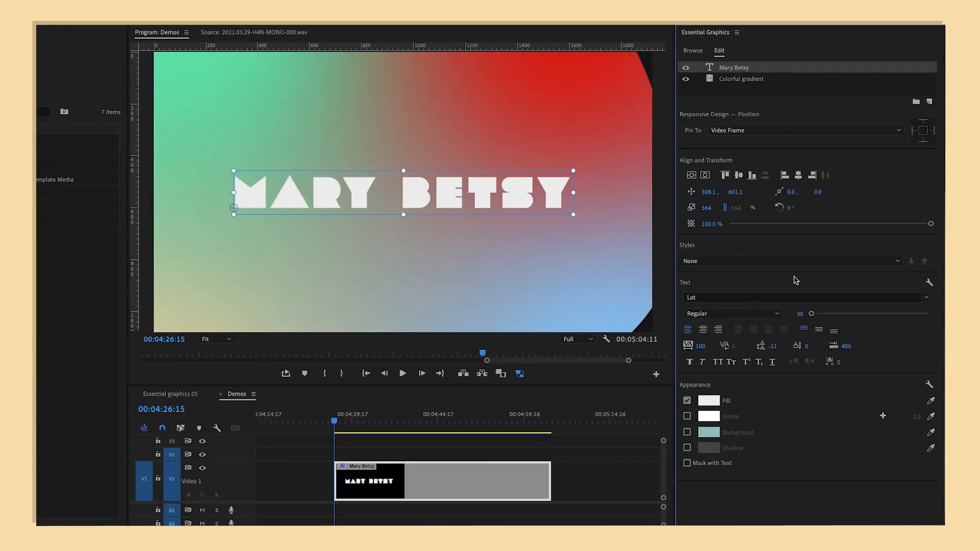
click(688, 463)
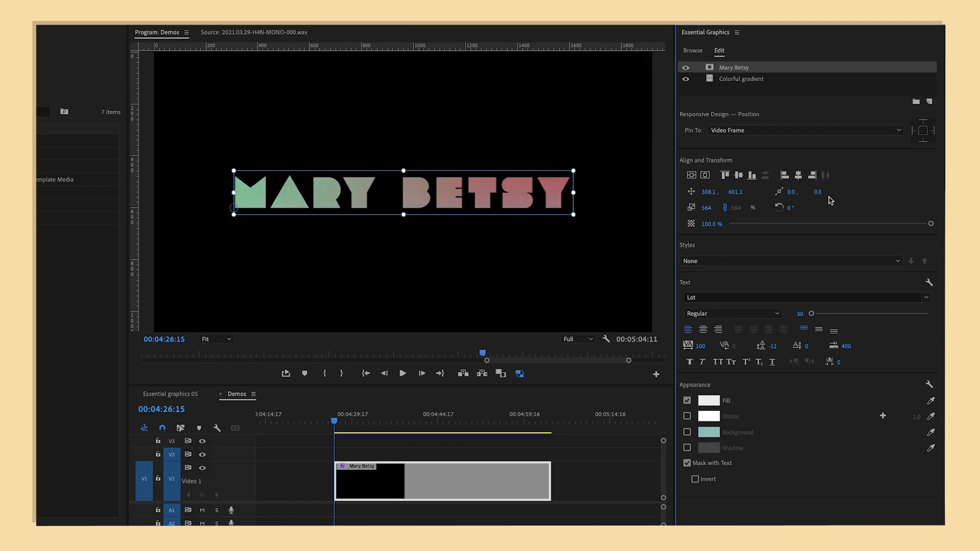
click(800, 93)
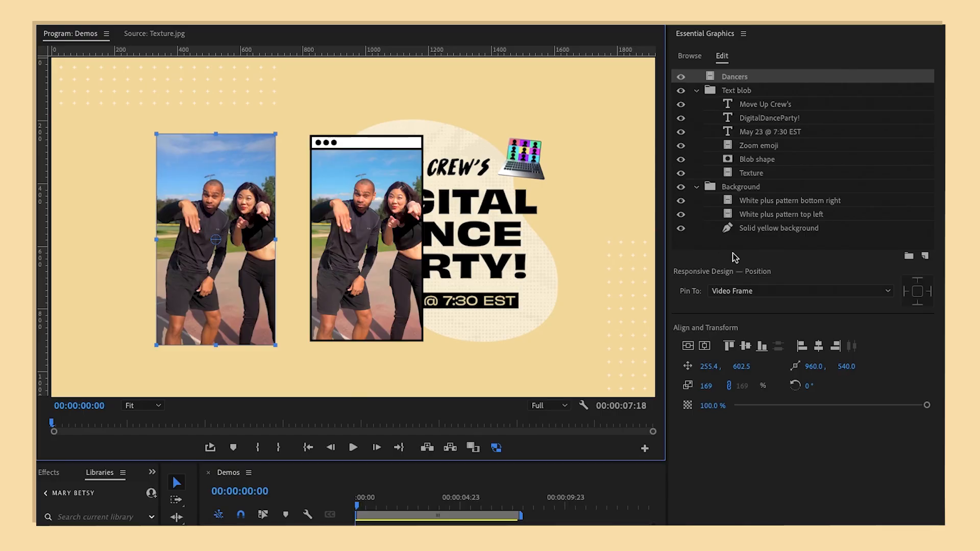
Step: Add a rectangle framing the Dancers clip, with no fill and a black stroke 11.0 wide
click(924, 256)
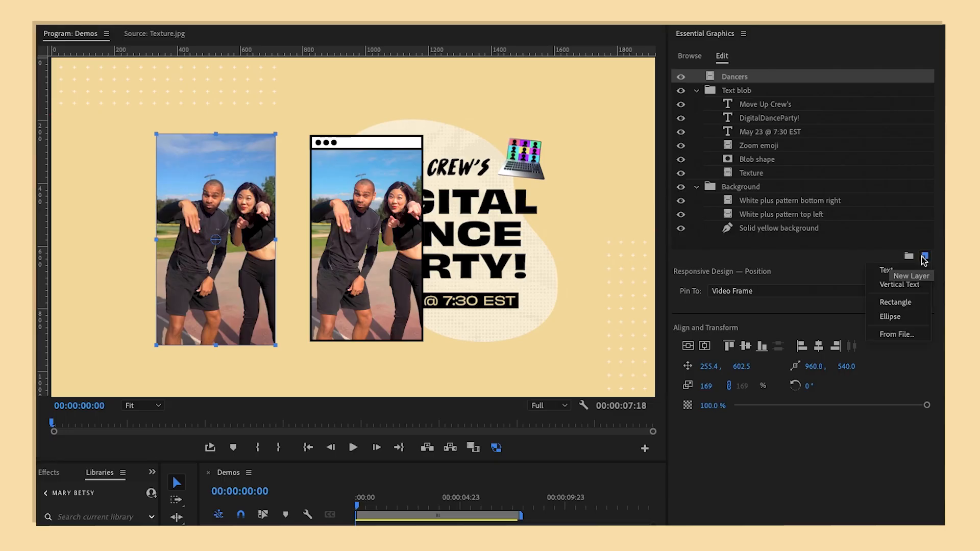
click(895, 302)
drag(251, 199, 266, 339)
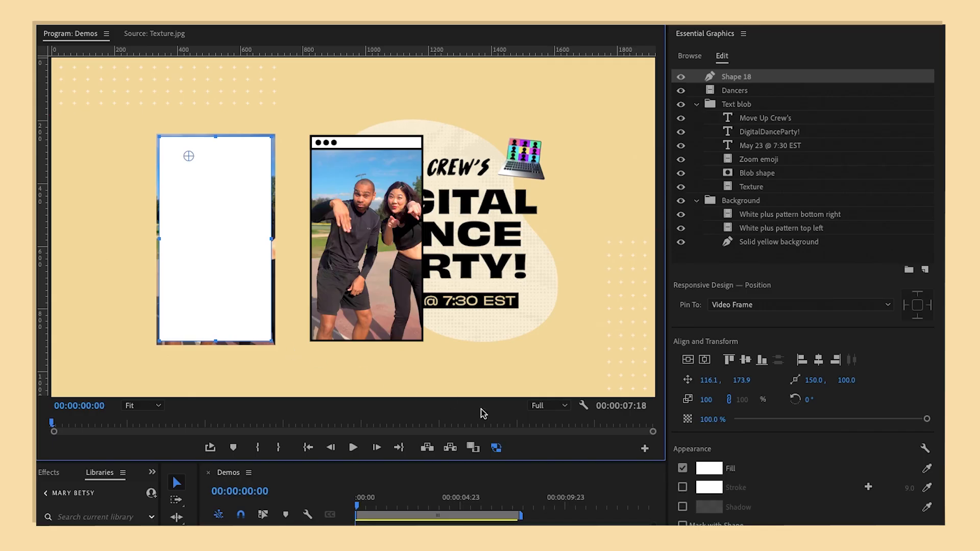
click(682, 468)
click(682, 486)
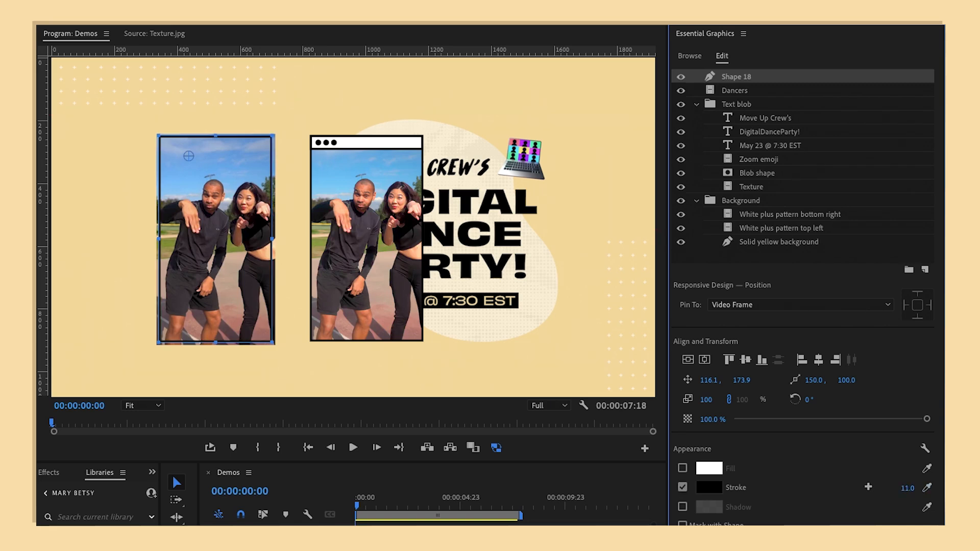
Step: Rename the new rectangle layer as Window frame
double_click(734, 76)
text(Window frame)
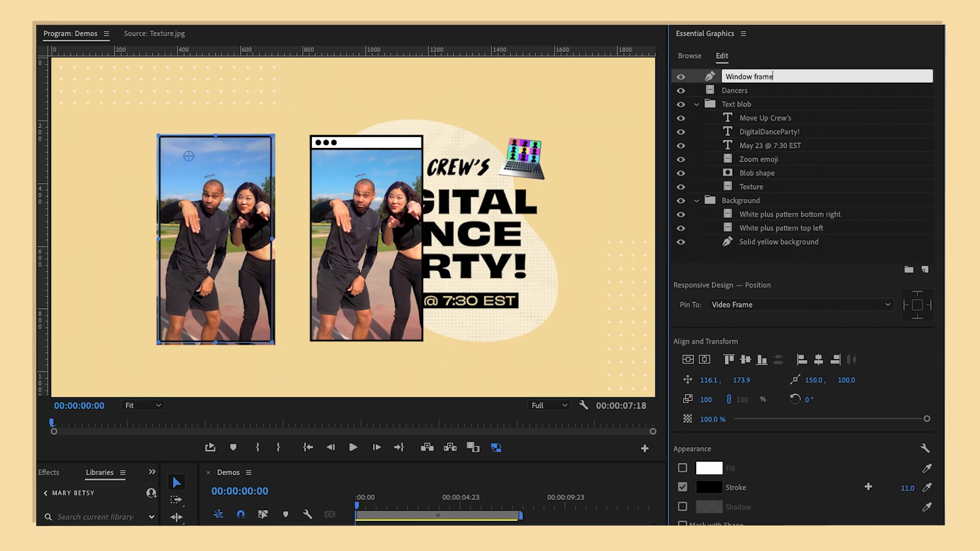
key(Return)
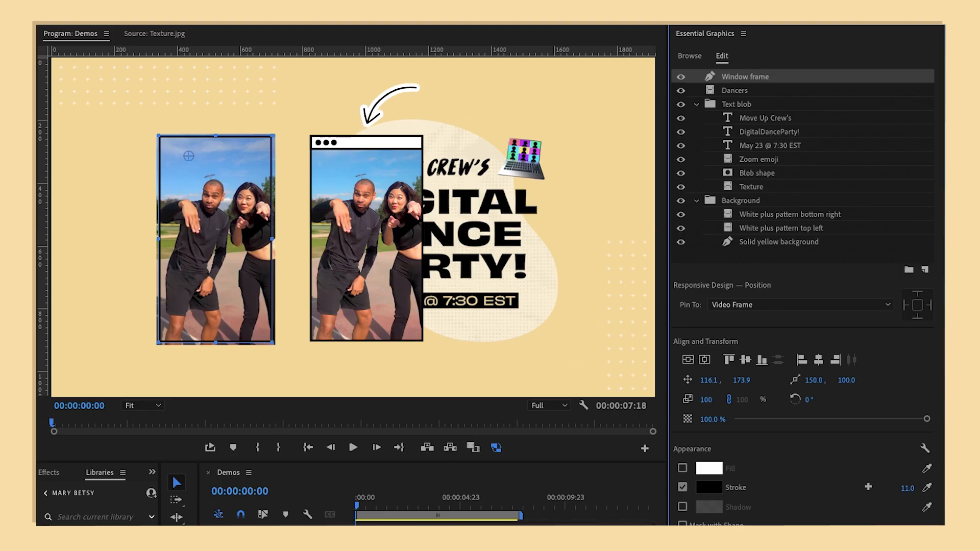
Step: Copy and paste the Window frame layer and name the copy Top bar
right_click(777, 78)
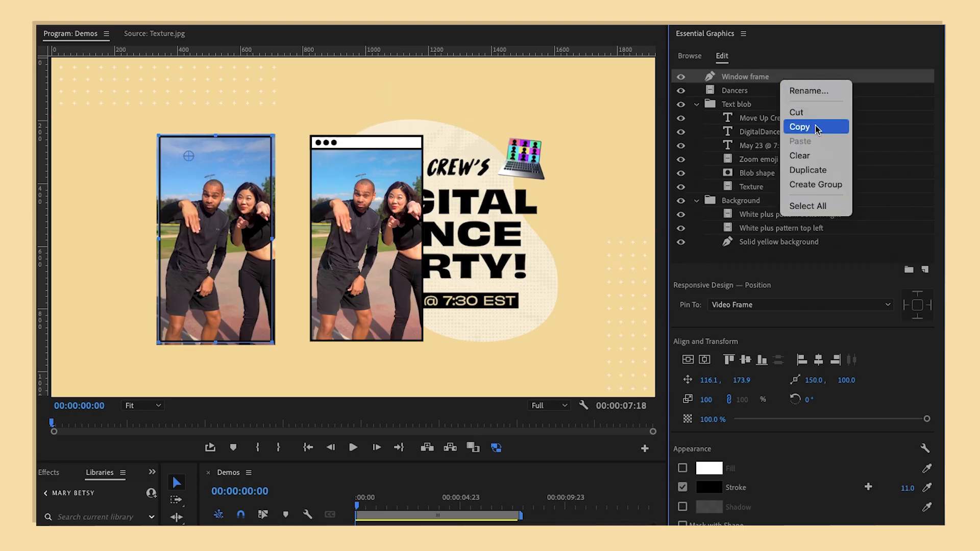
click(816, 125)
right_click(811, 82)
click(824, 143)
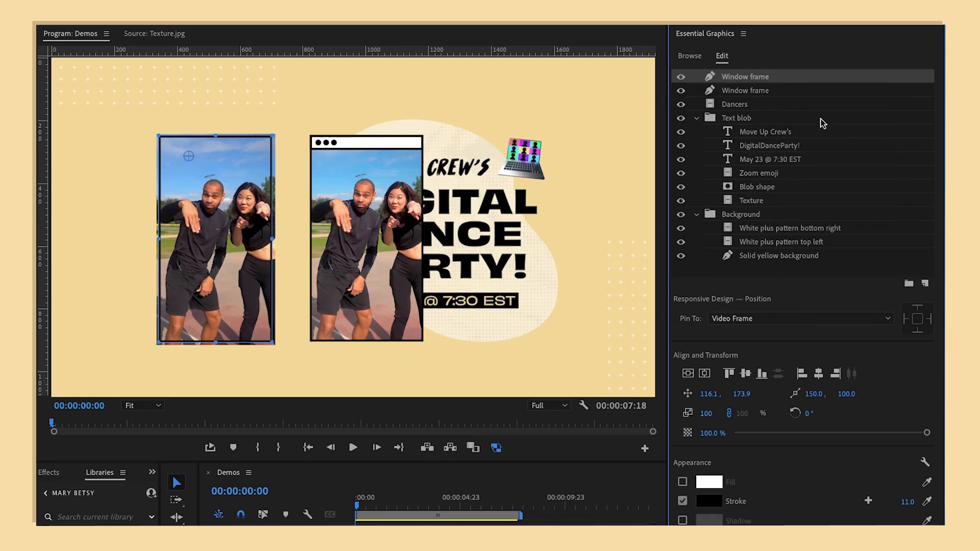
double_click(758, 76)
text(Top bar)
key(Return)
Step: Shorten the Top bar to a thin strip along the frame's upper edge and turn on its white fill
drag(211, 341, 193, 148)
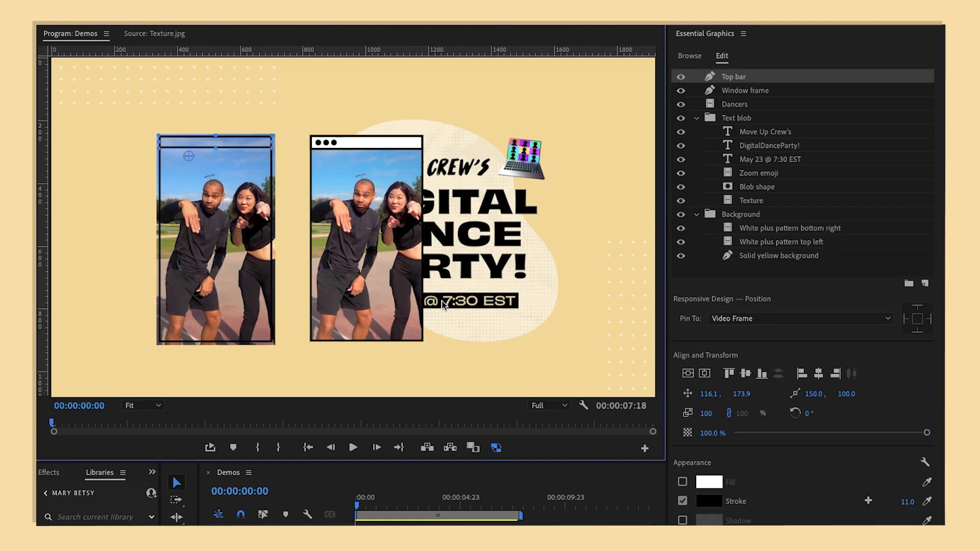
click(683, 482)
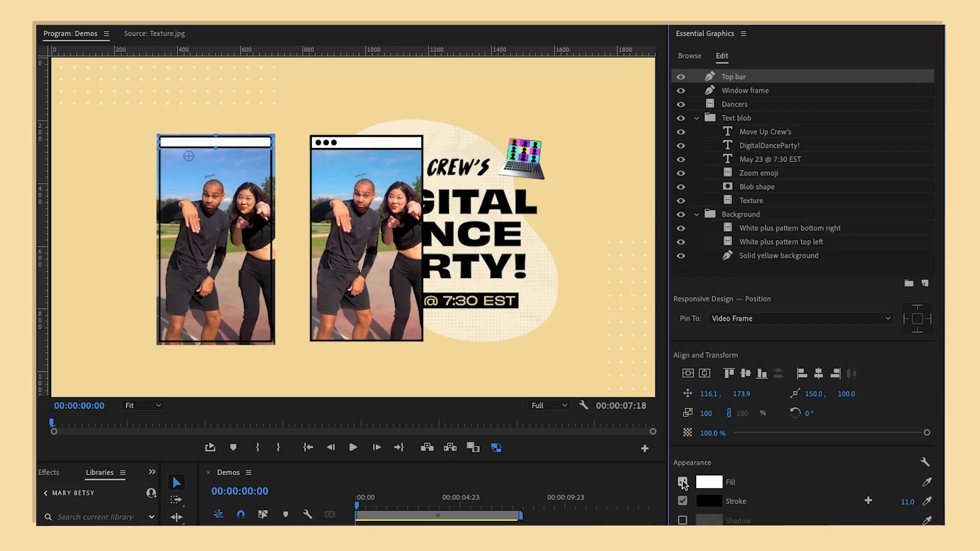
click(767, 269)
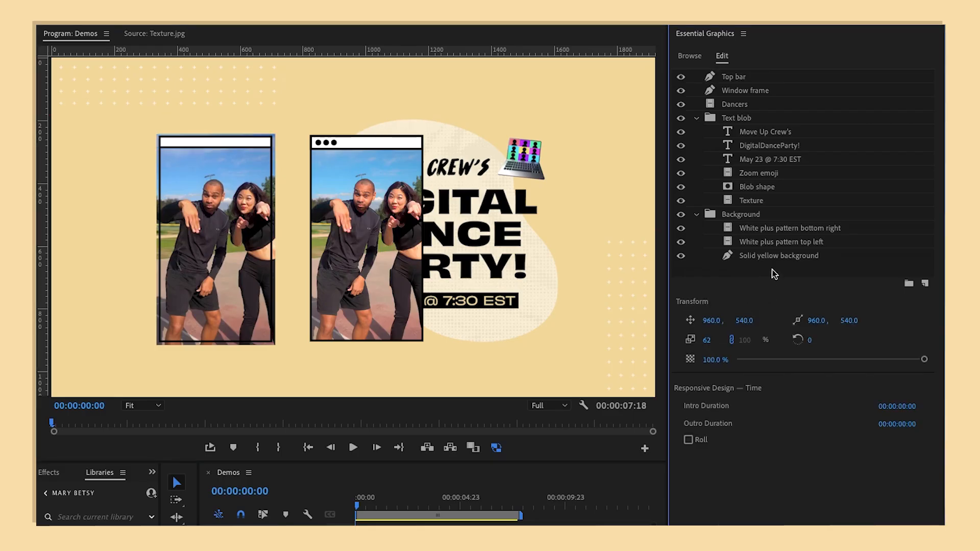
Step: Add a text layer of three dots just below the Dancers clip and enlarge it to 303%
click(927, 284)
click(912, 293)
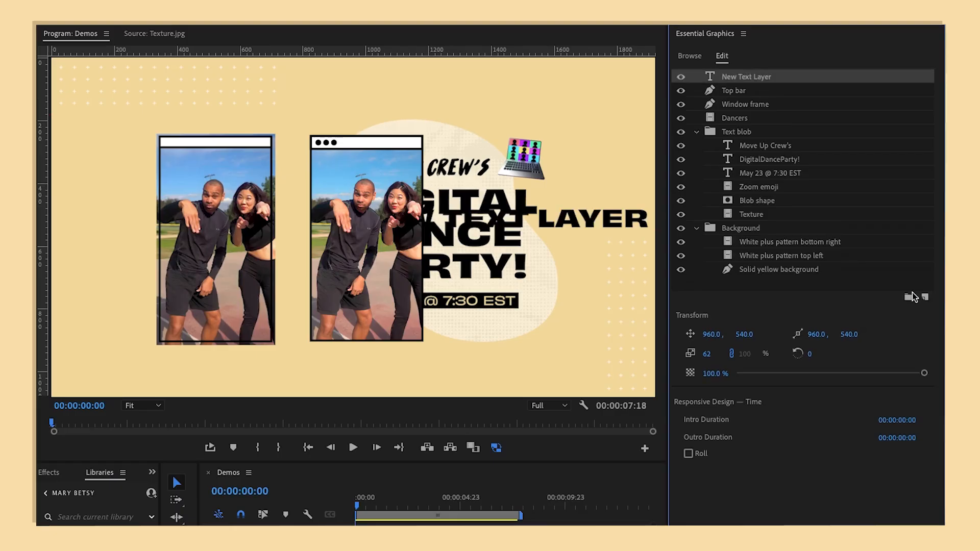
drag(595, 219, 428, 366)
double_click(427, 366)
text(...)
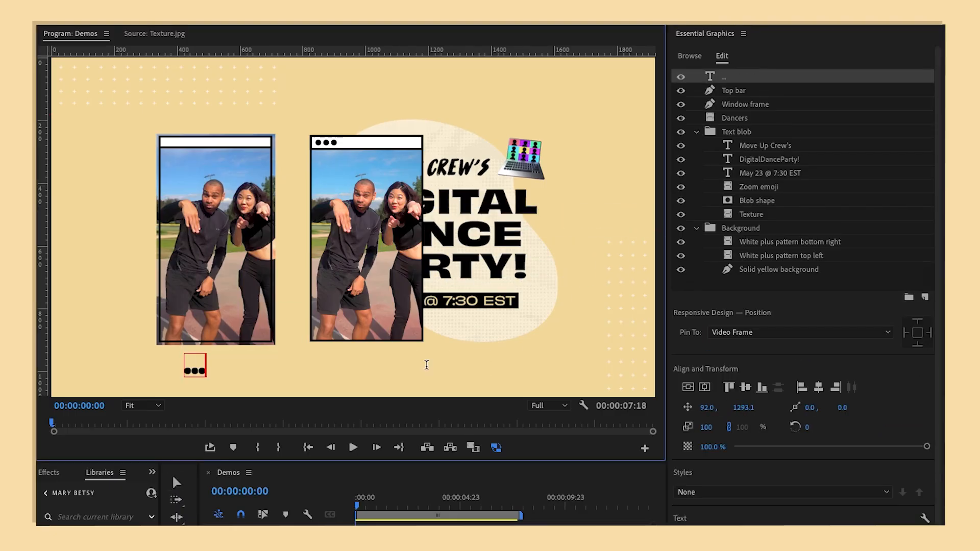
click(177, 483)
drag(207, 354, 301, 308)
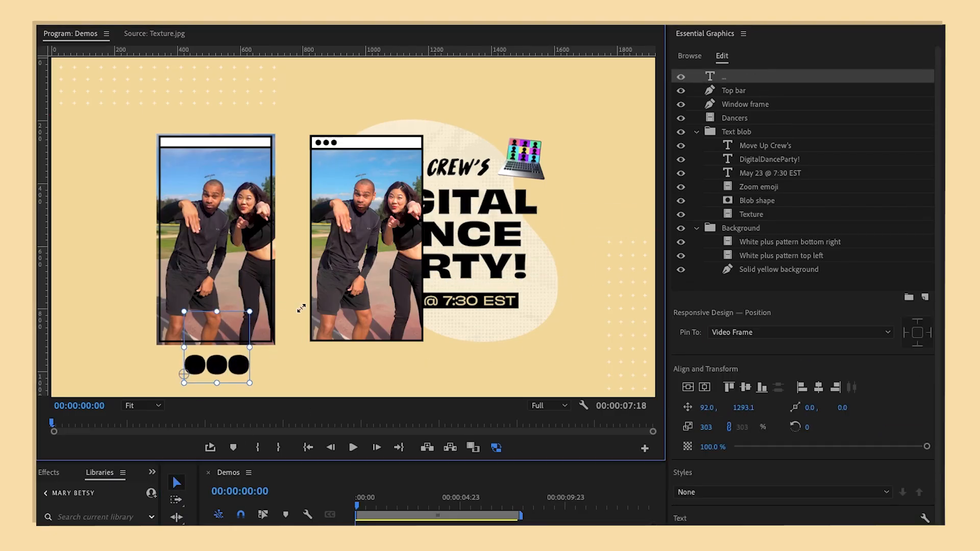
Step: Set the dots to Arial Rounded MT Bold with -121 tracking and fit them at the top bar's left end at 171% scale
double_click(236, 369)
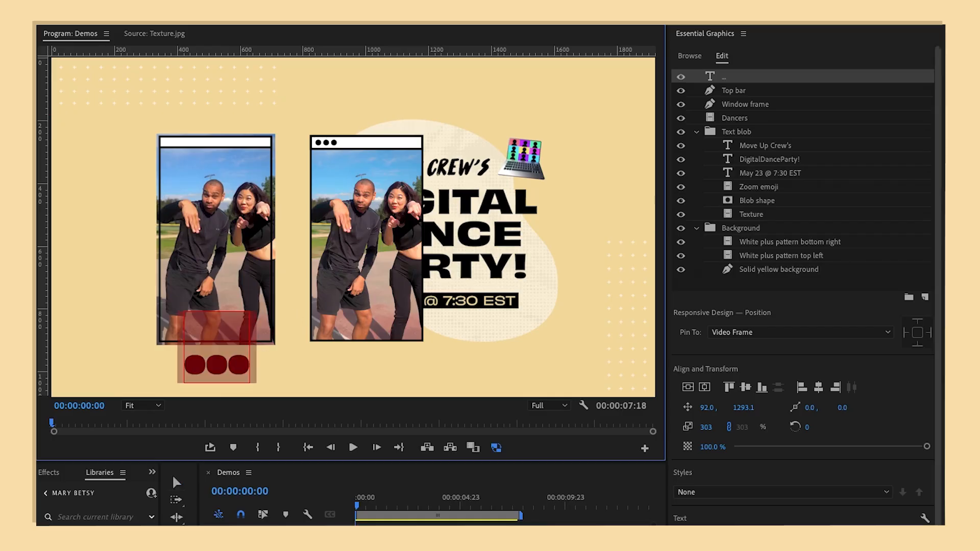
scroll(802, 306, down, 5)
click(764, 418)
text(round)
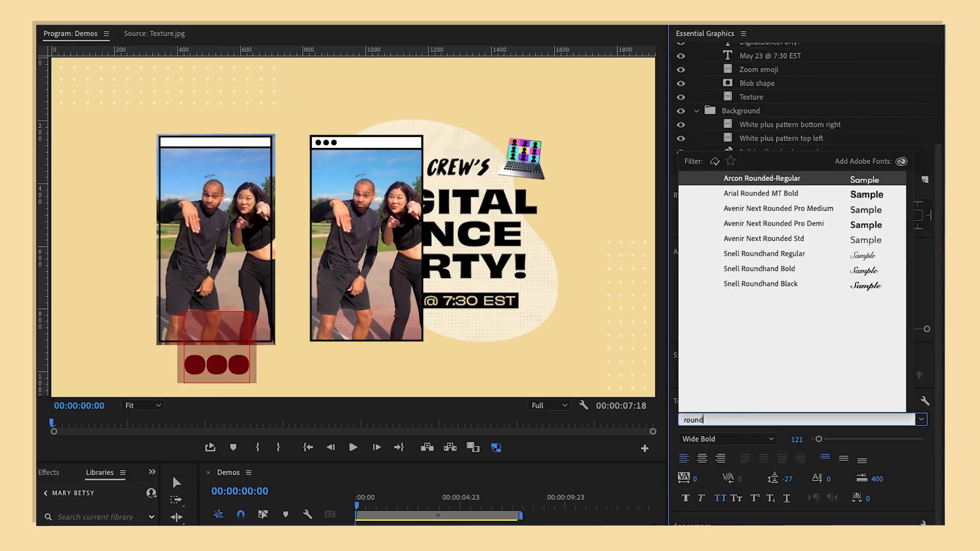
click(830, 195)
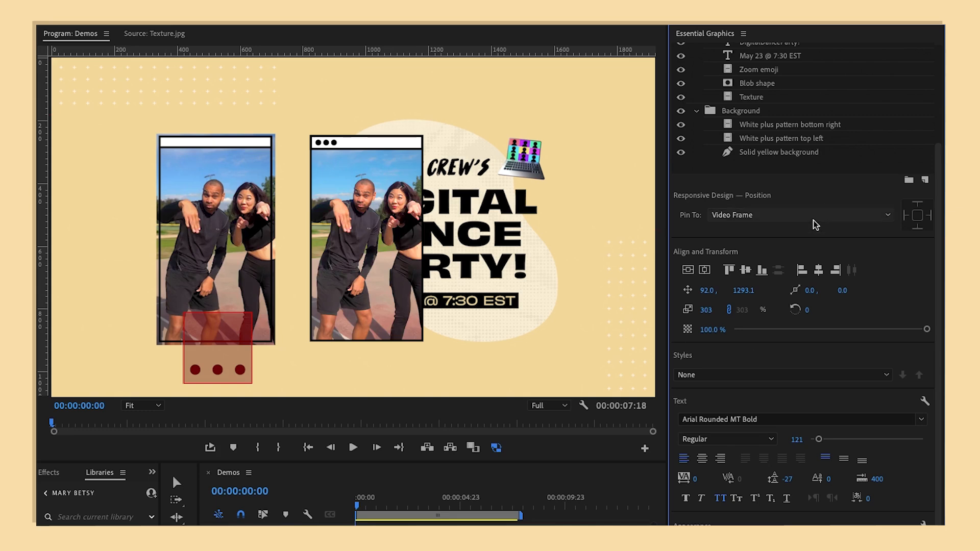
drag(695, 479, 631, 479)
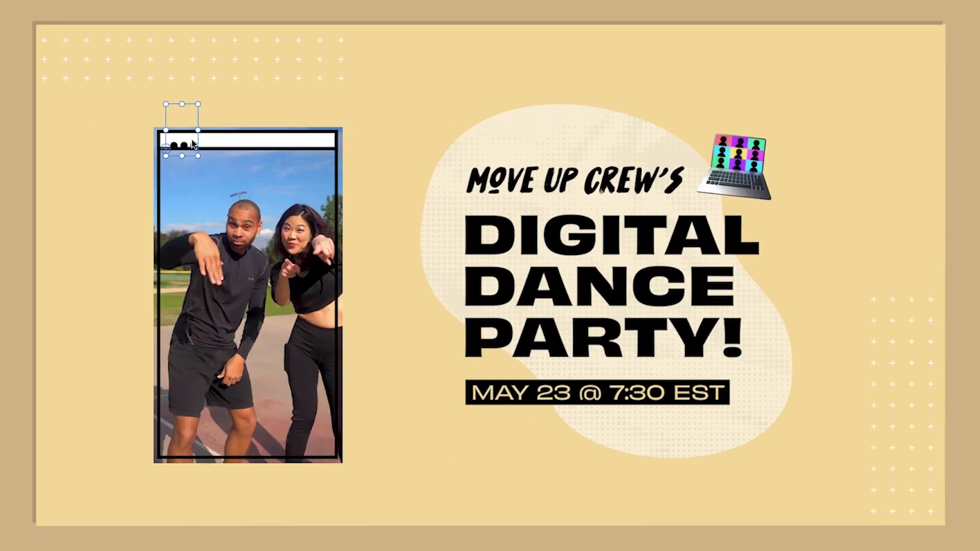
drag(192, 141, 187, 136)
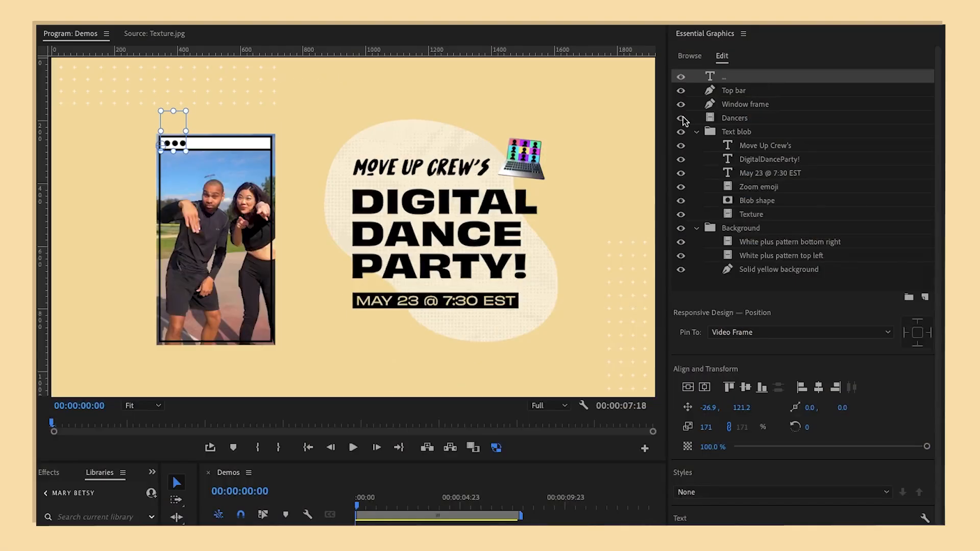
Step: Hide the Dancers layer to inspect the bare window frame, and show the layer again
click(682, 118)
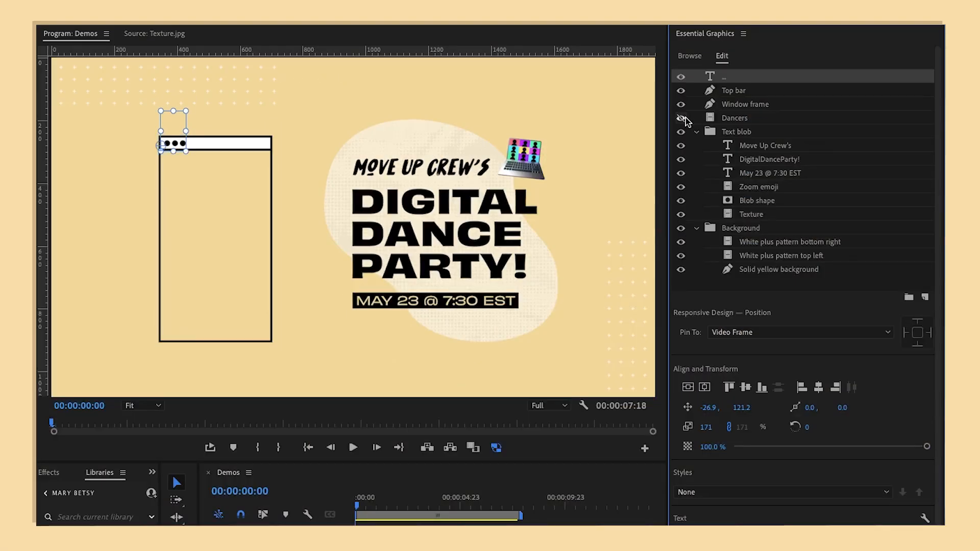
click(700, 283)
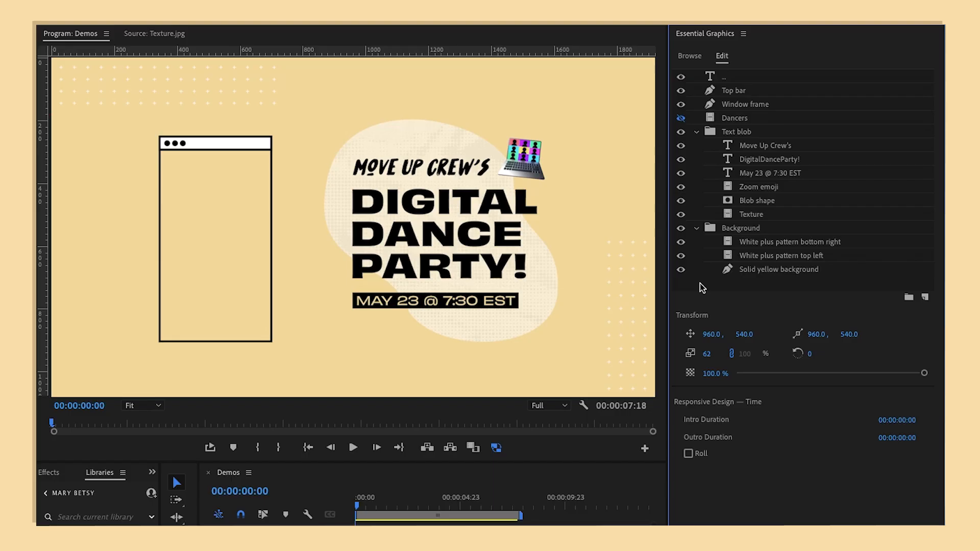
click(681, 119)
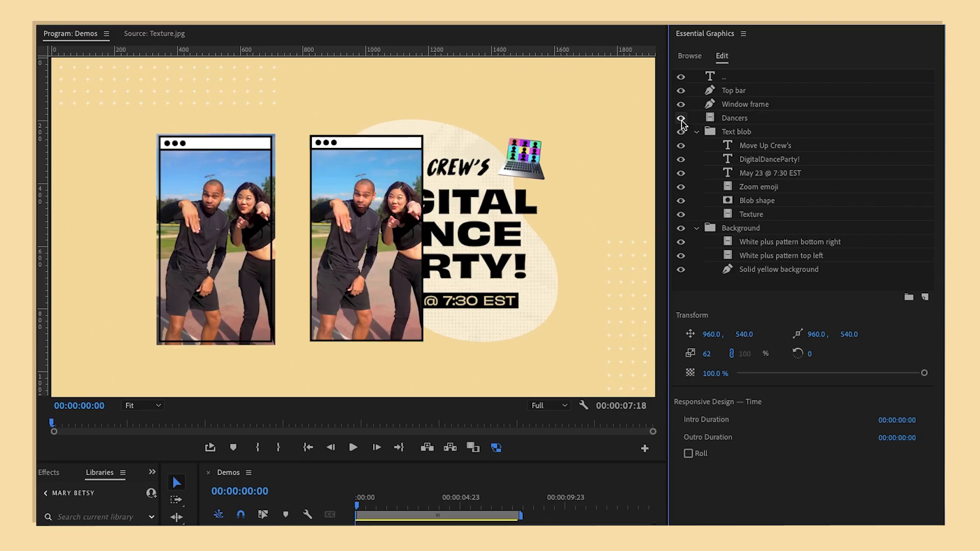
click(682, 119)
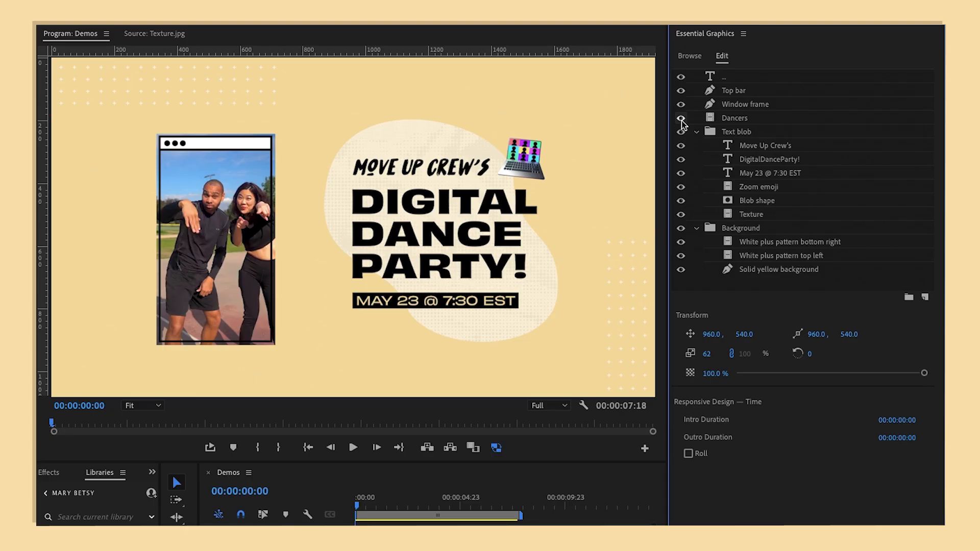
click(682, 119)
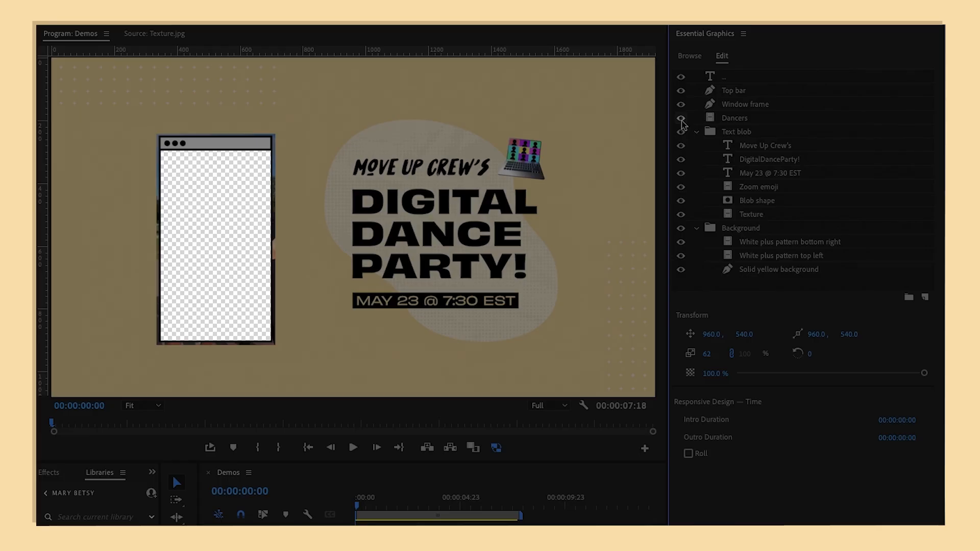
click(682, 119)
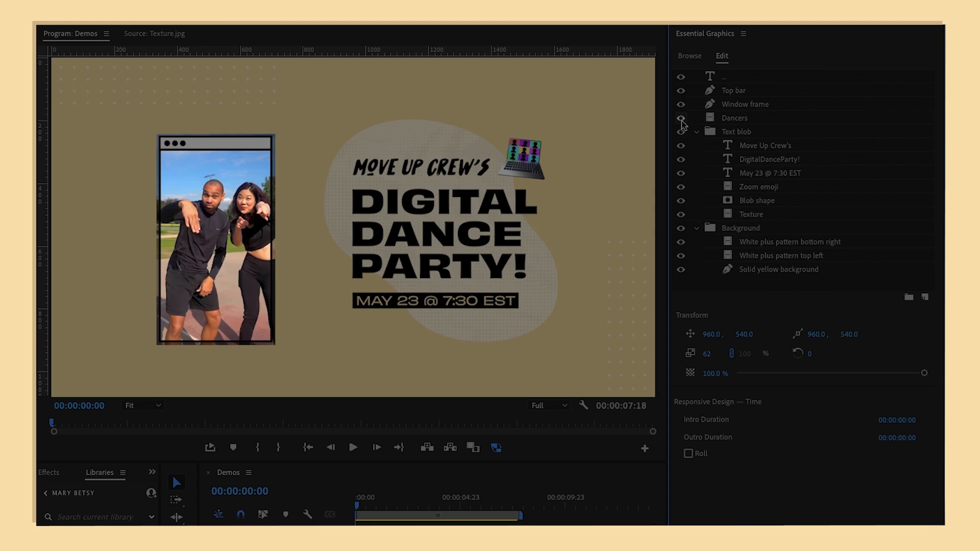
click(682, 119)
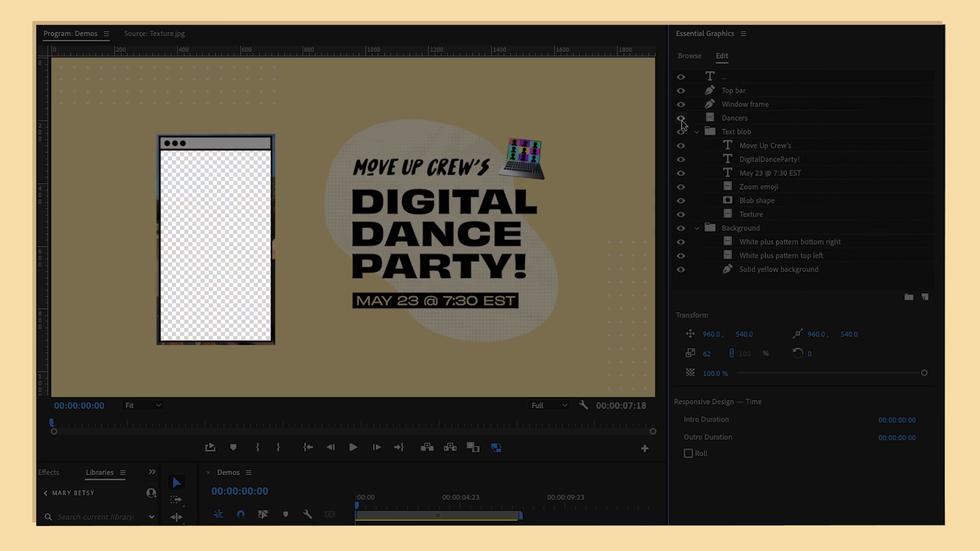
Step: Make the Dancers layer visible and add a copy of the Window frame layer renamed Window box
click(681, 120)
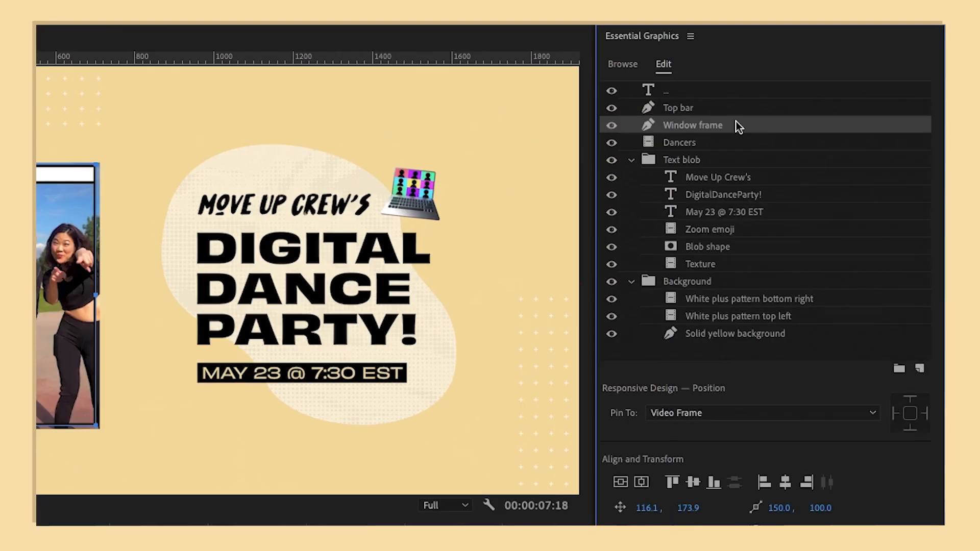
key(ctrl+v)
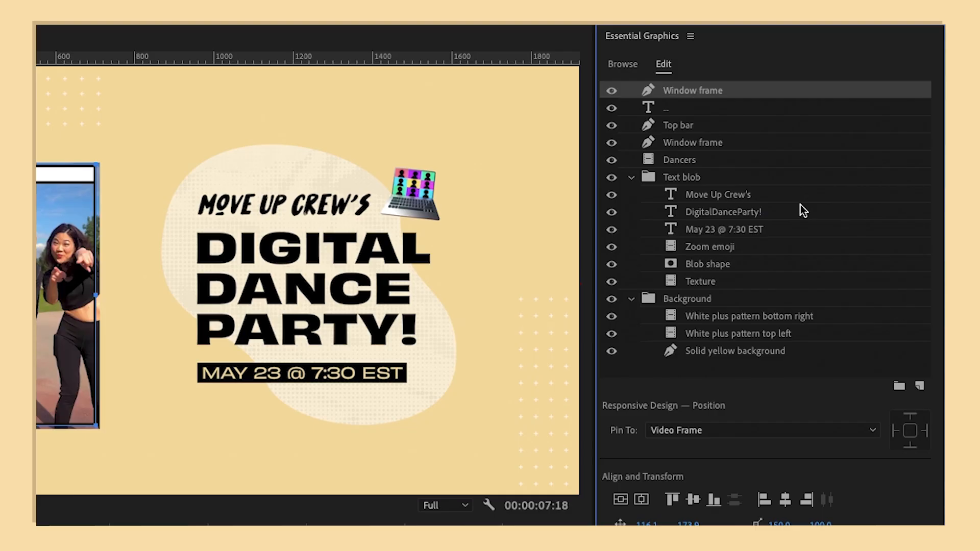
double_click(713, 89)
text(box)
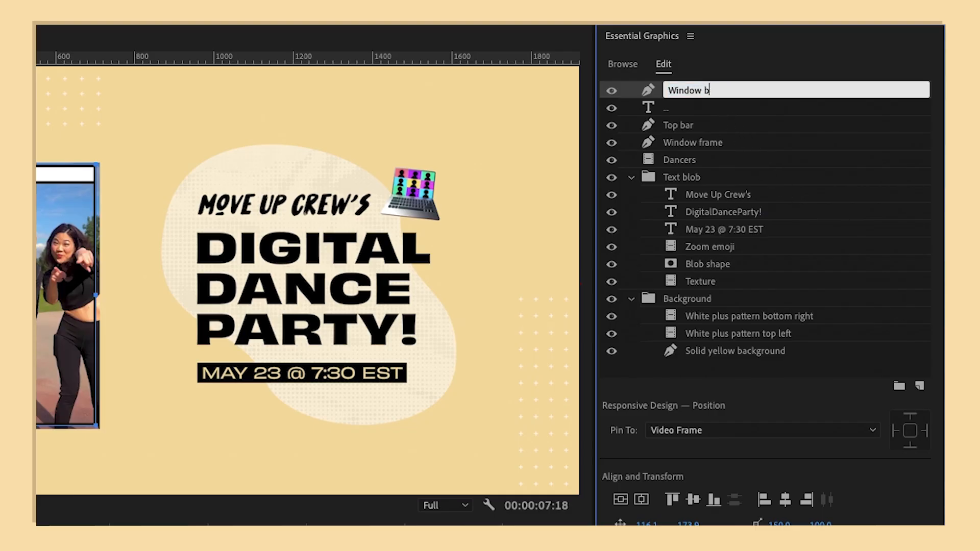
key(Return)
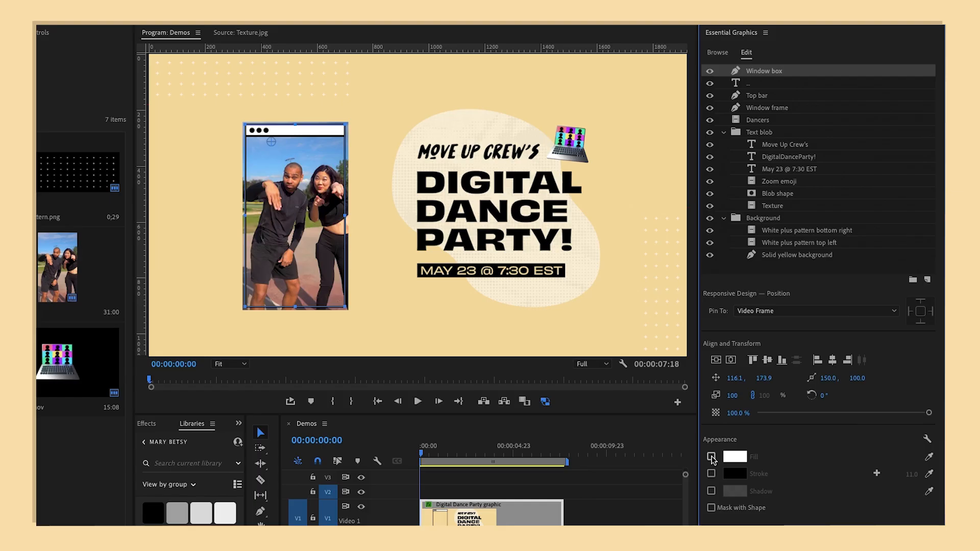
Step: Turn on the Window box layer's white fill and move it between the Window frame and Dancers layers
click(712, 457)
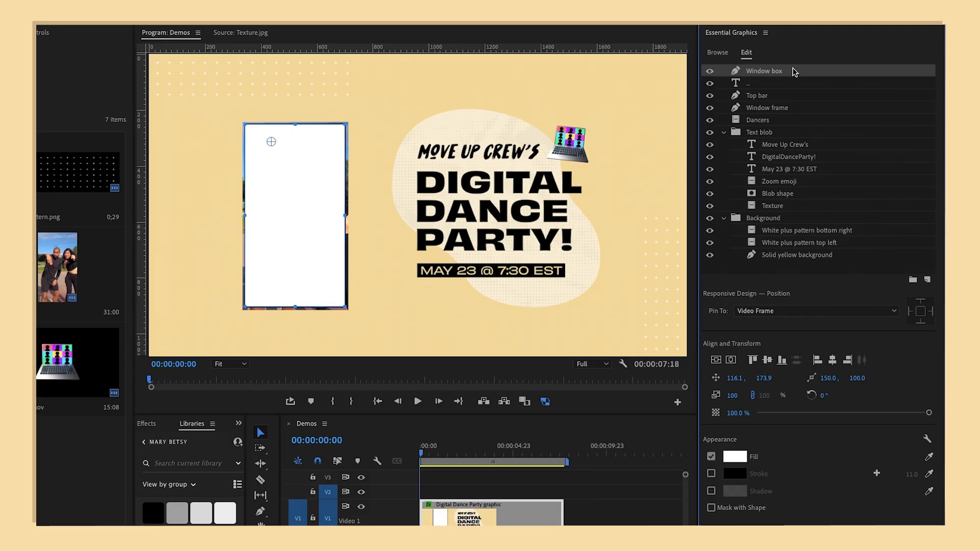
drag(795, 72, 789, 114)
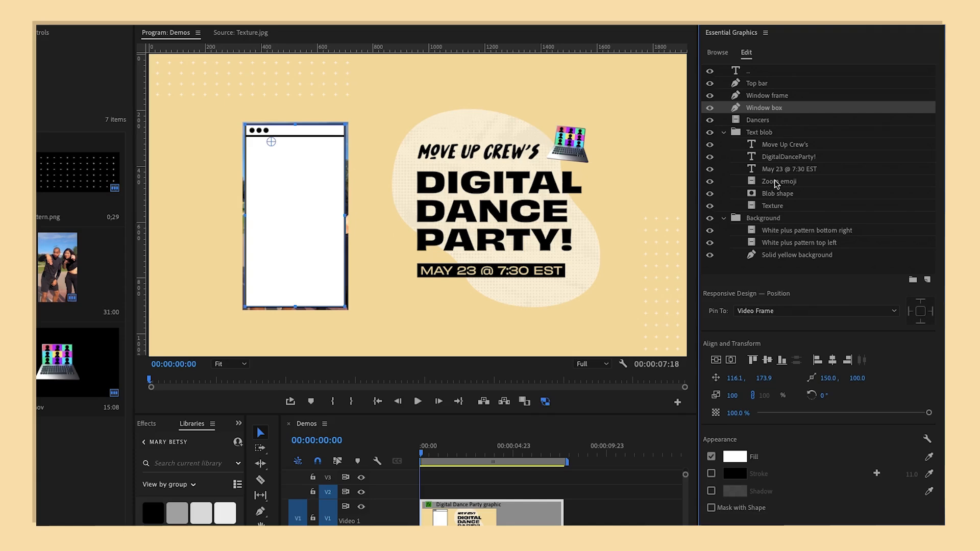
Step: Turn the Window box shape into a mask for the layers beneath it and select the Window box layer
click(697, 469)
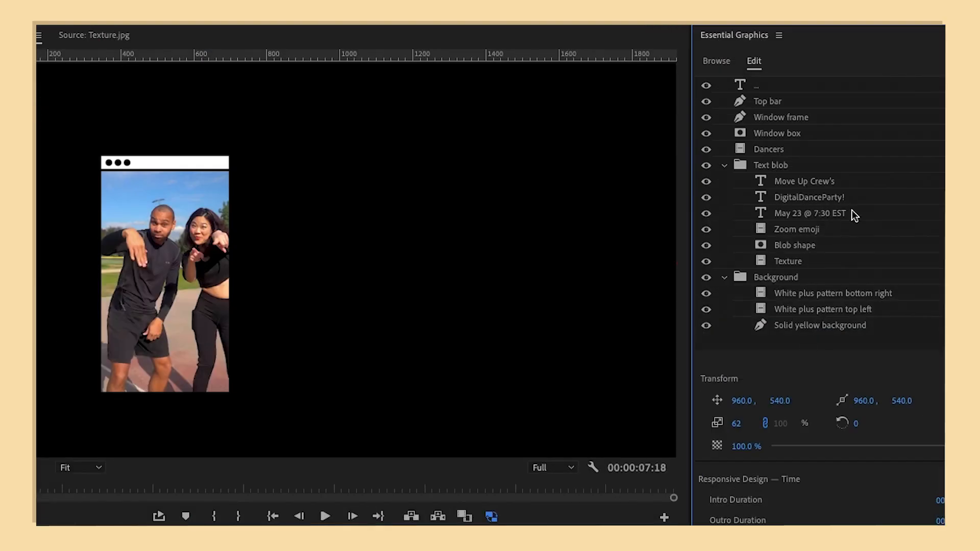
click(923, 133)
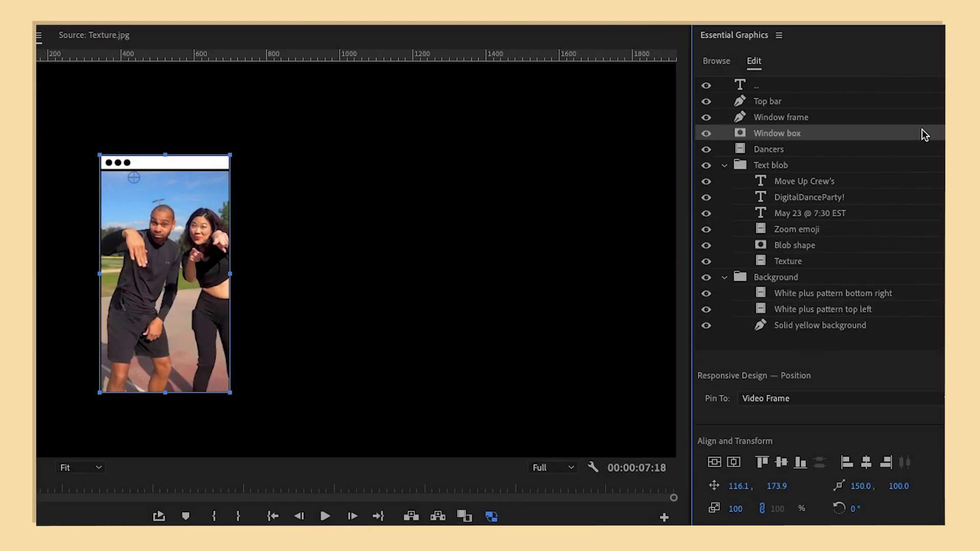